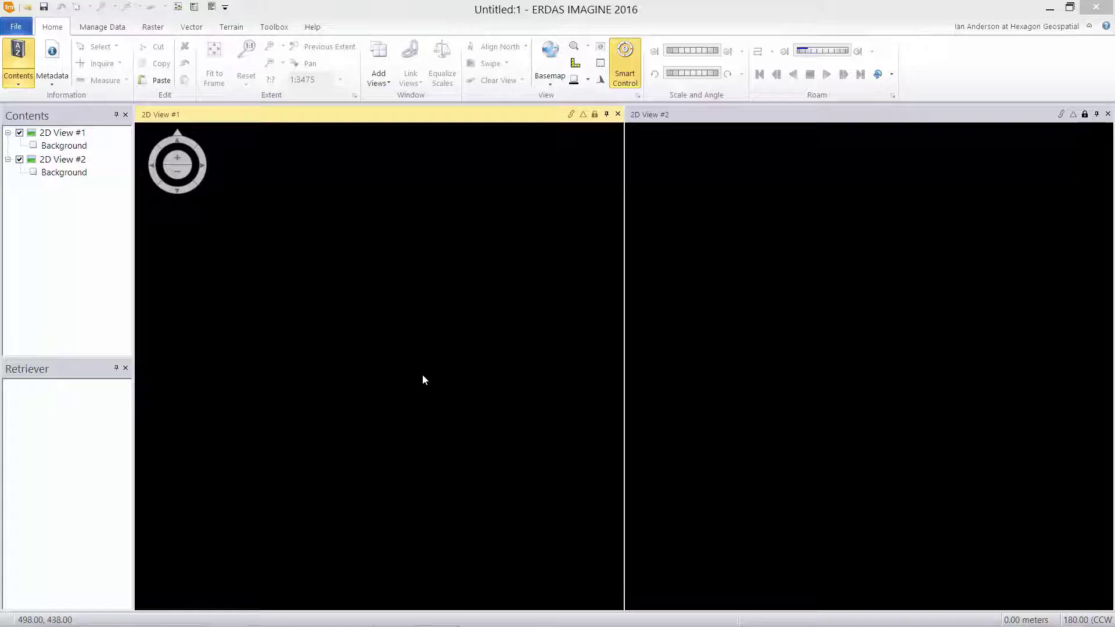
Add the recent M1BS P002 NTF multispectral image to 2D View #1 in true colour.
left_click(24, 30)
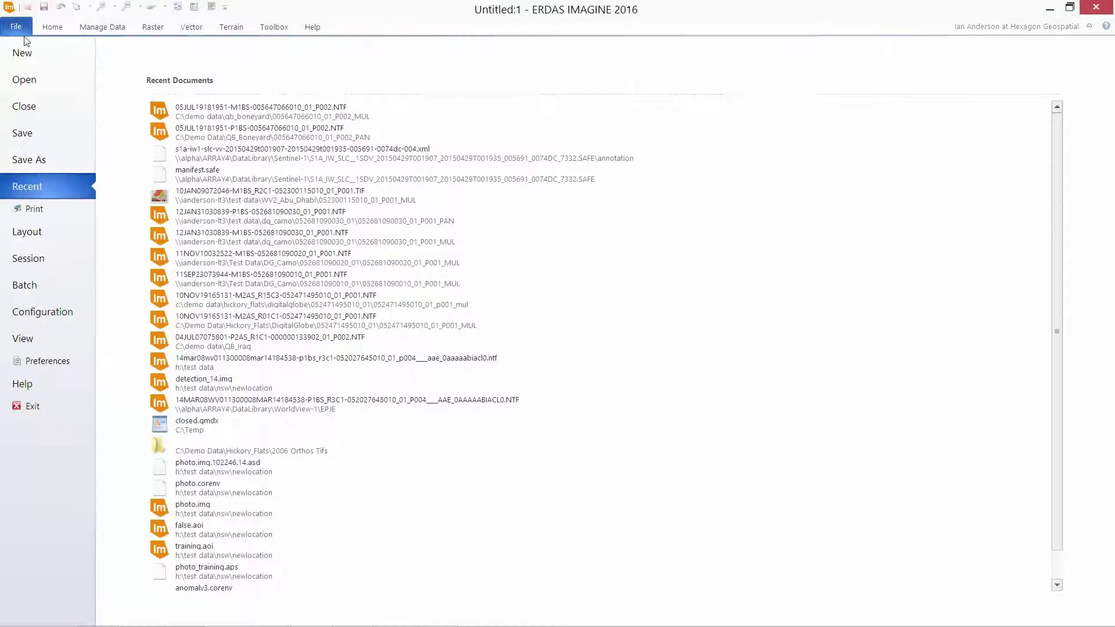
left_click(30, 76)
left_click(198, 119)
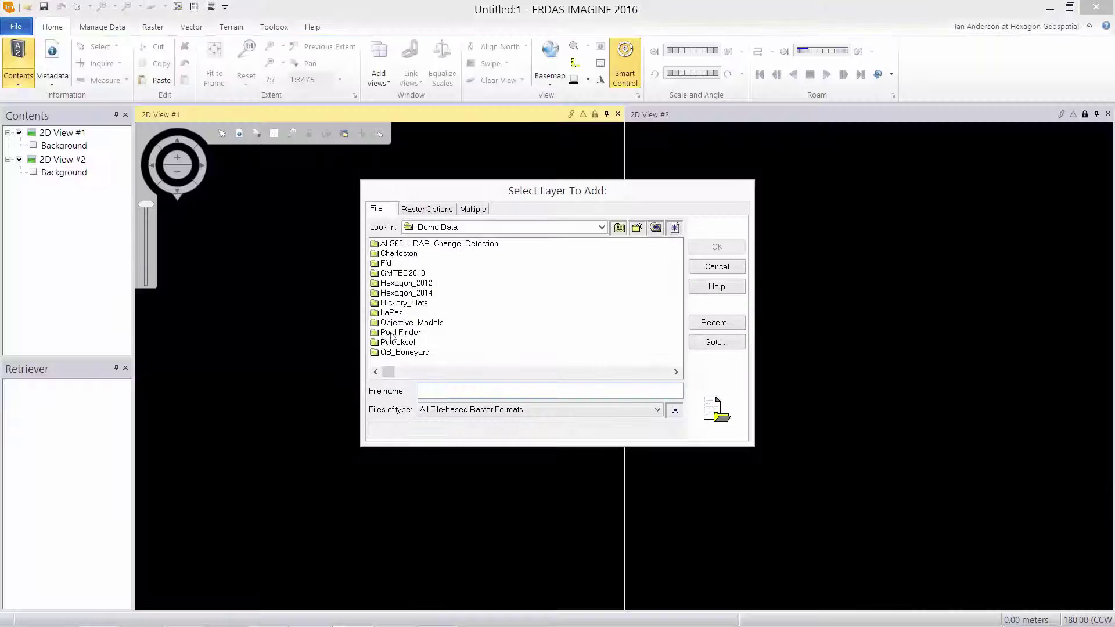
left_click(717, 324)
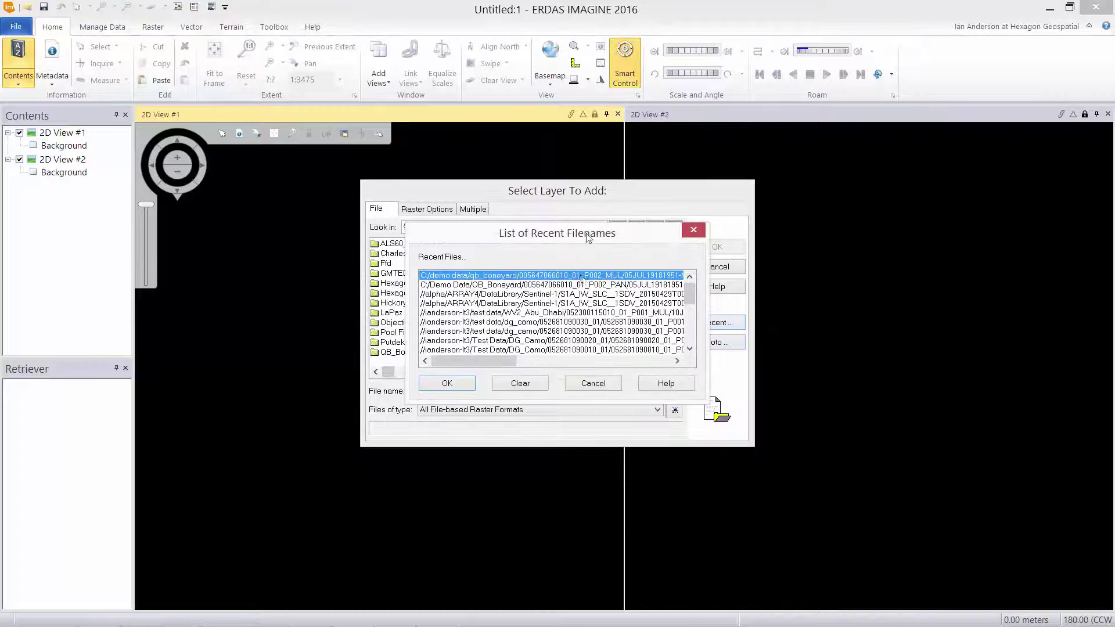
double_click(549, 276)
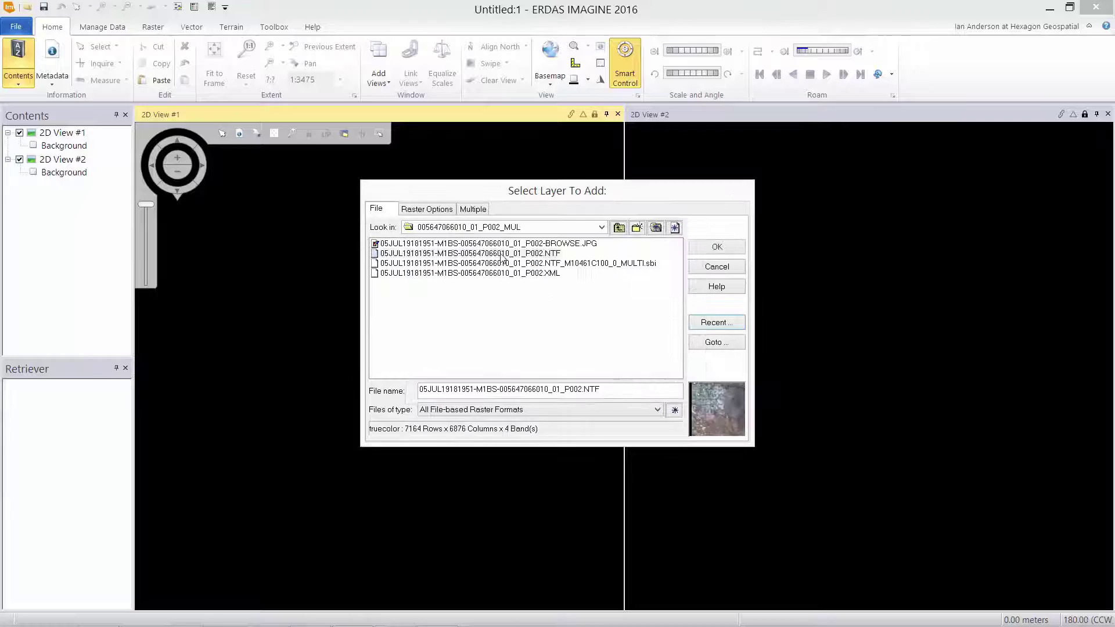
left_click(447, 211)
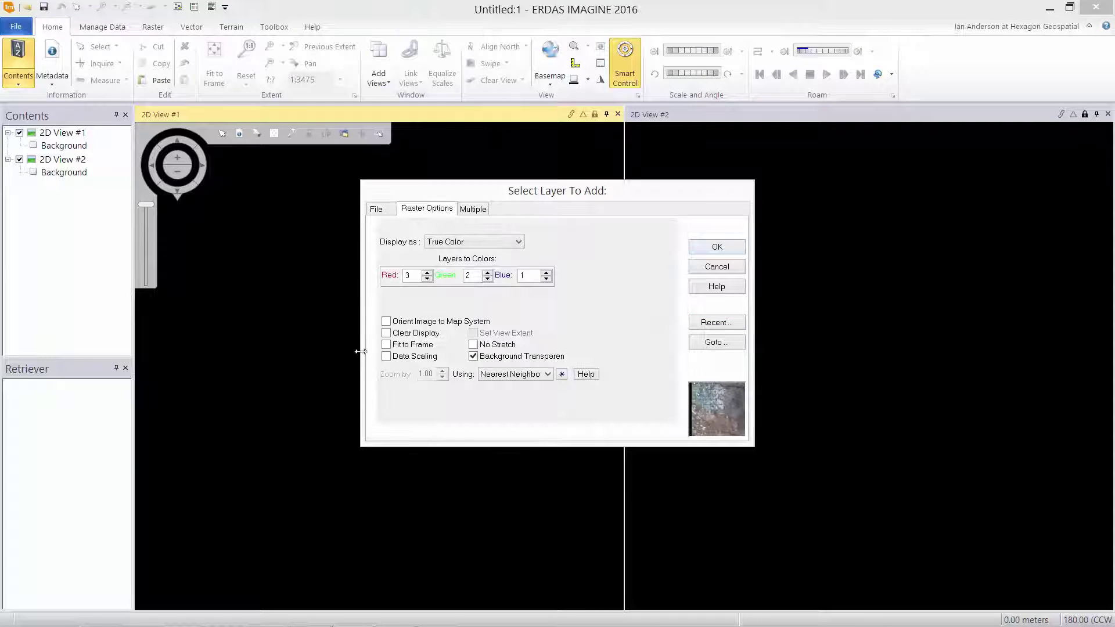
left_click(701, 245)
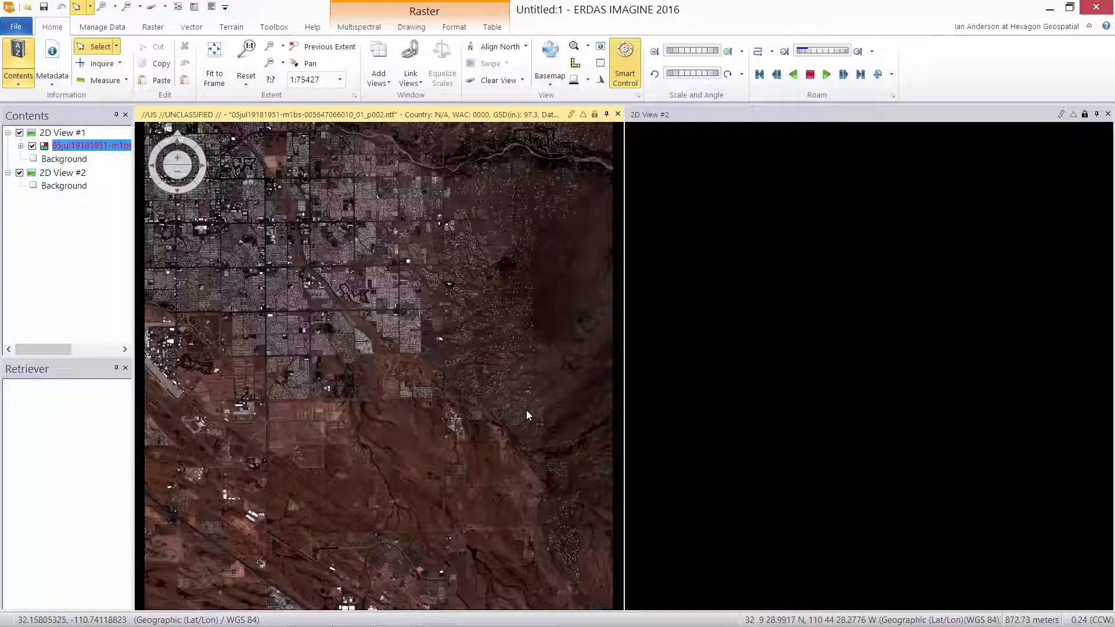
Load the recent M1BS NTF image into 2D View #2 as an image chain, fitted to frame.
left_click(639, 432)
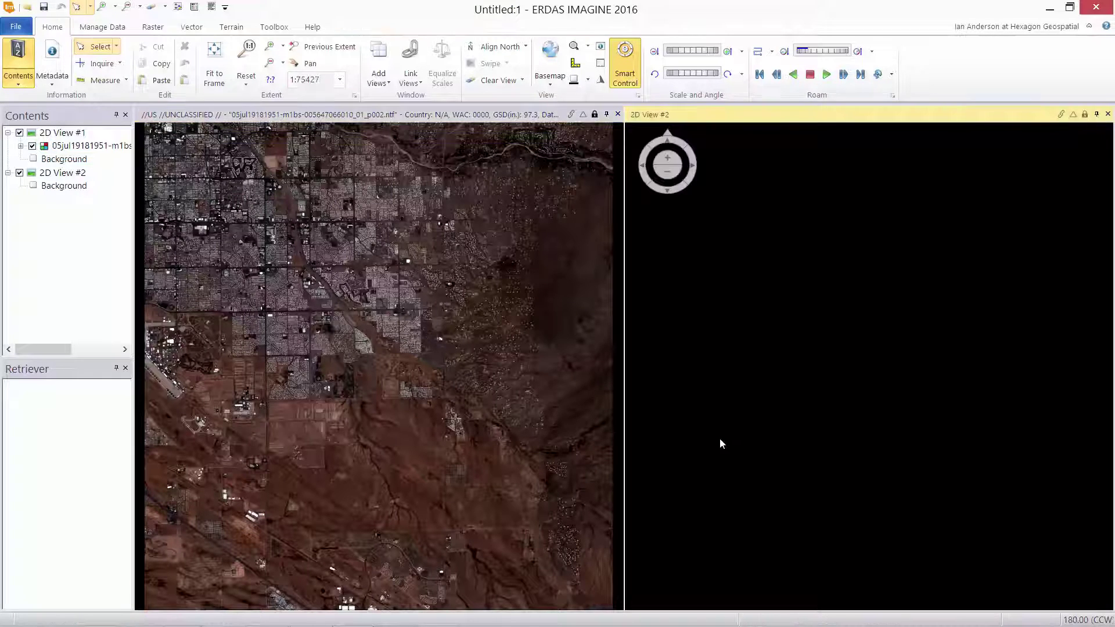
left_click(7, 28)
left_click(51, 82)
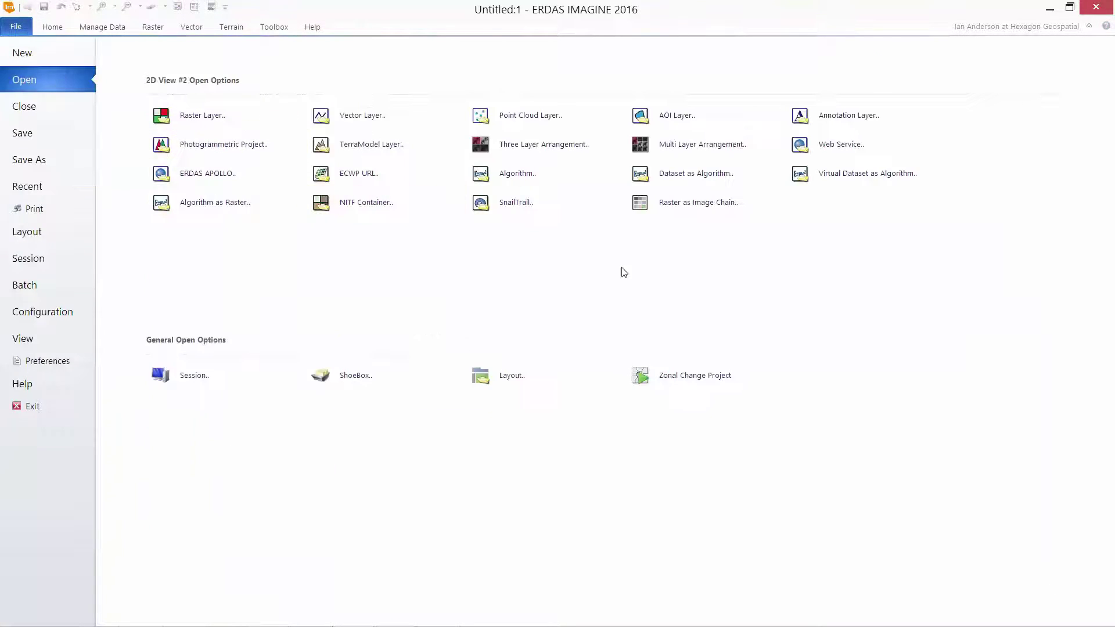
left_click(682, 204)
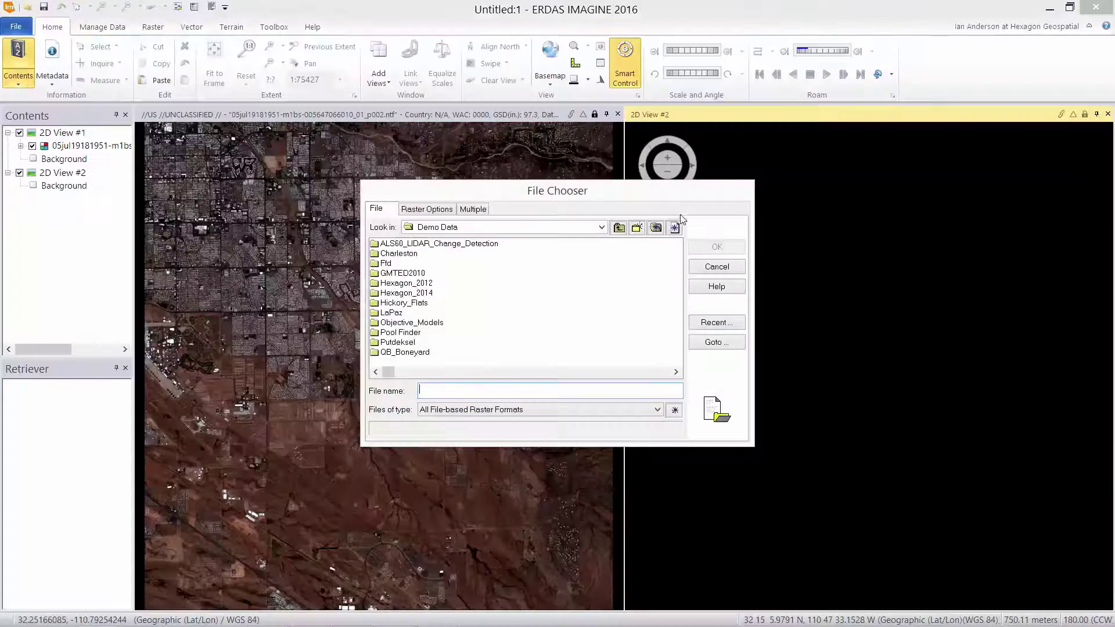
left_click(716, 322)
double_click(544, 281)
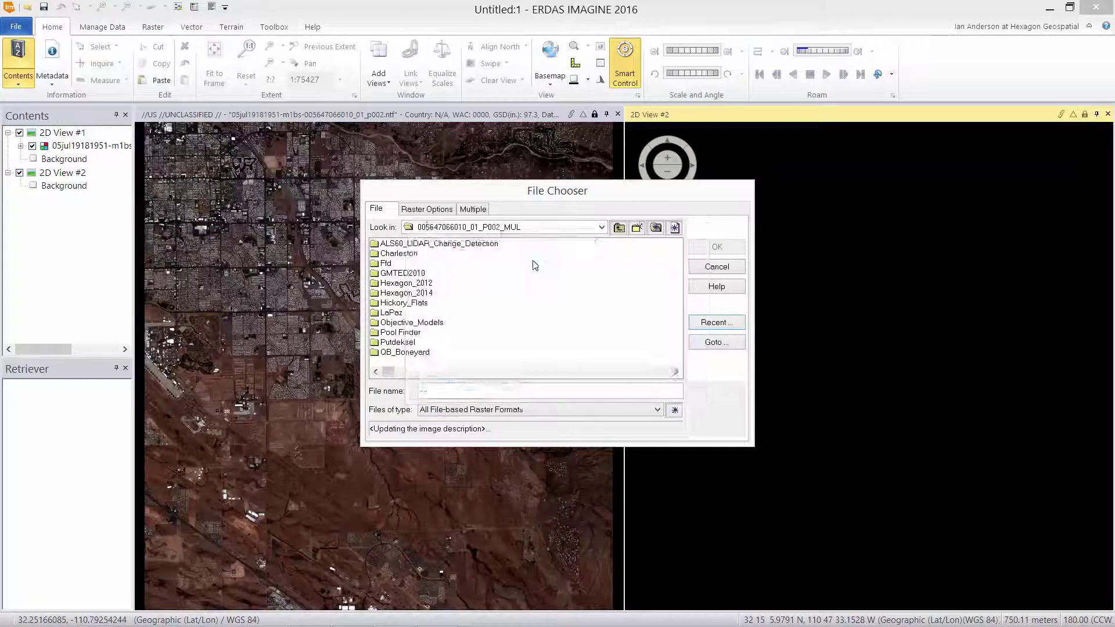
left_click(427, 209)
left_click(387, 344)
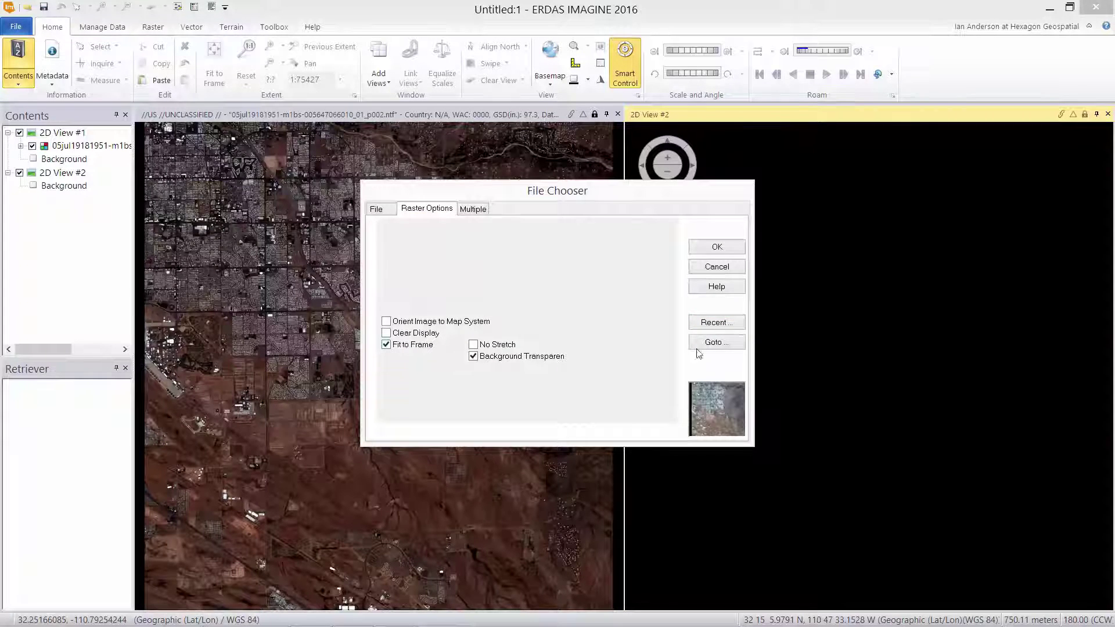
left_click(716, 247)
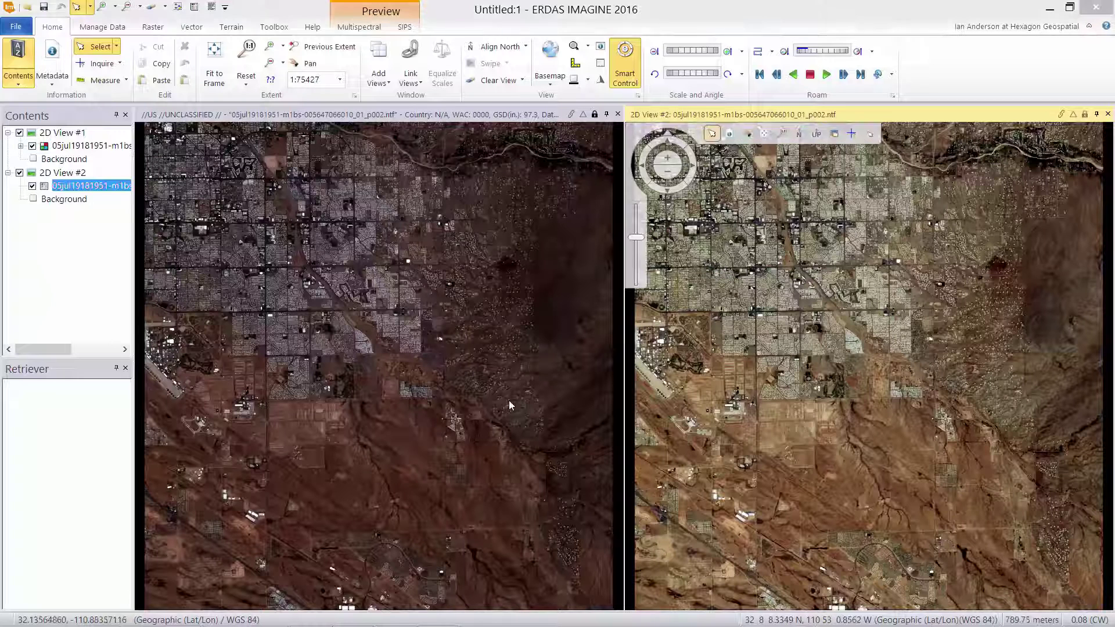
Link 2D View #2 to View #1 so both views move together.
left_click(572, 115)
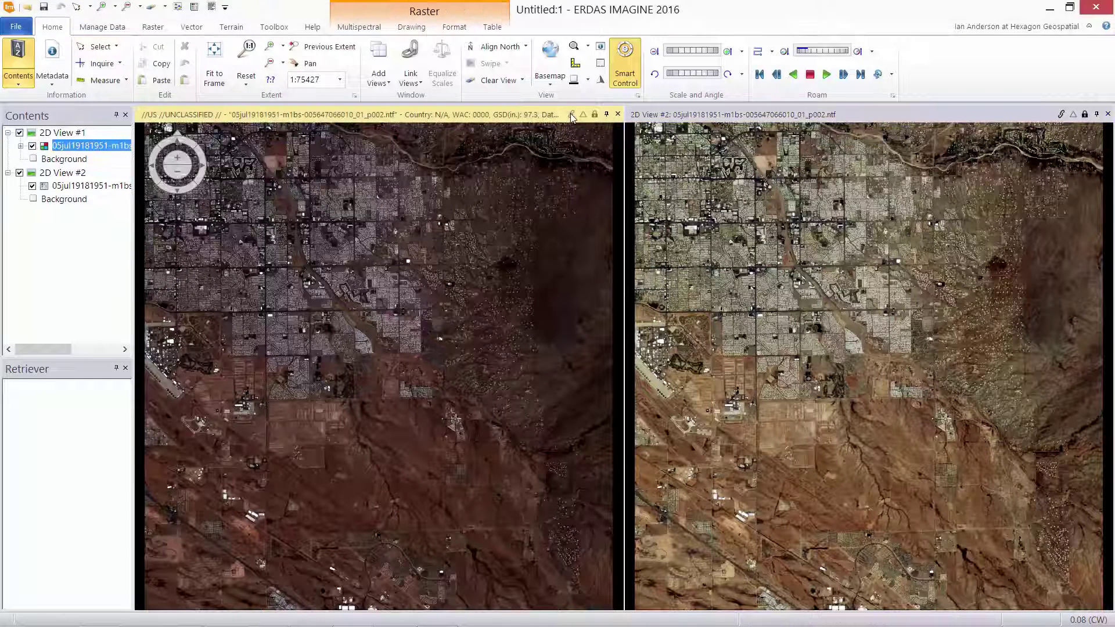
left_click(1061, 114)
left_click(1084, 114)
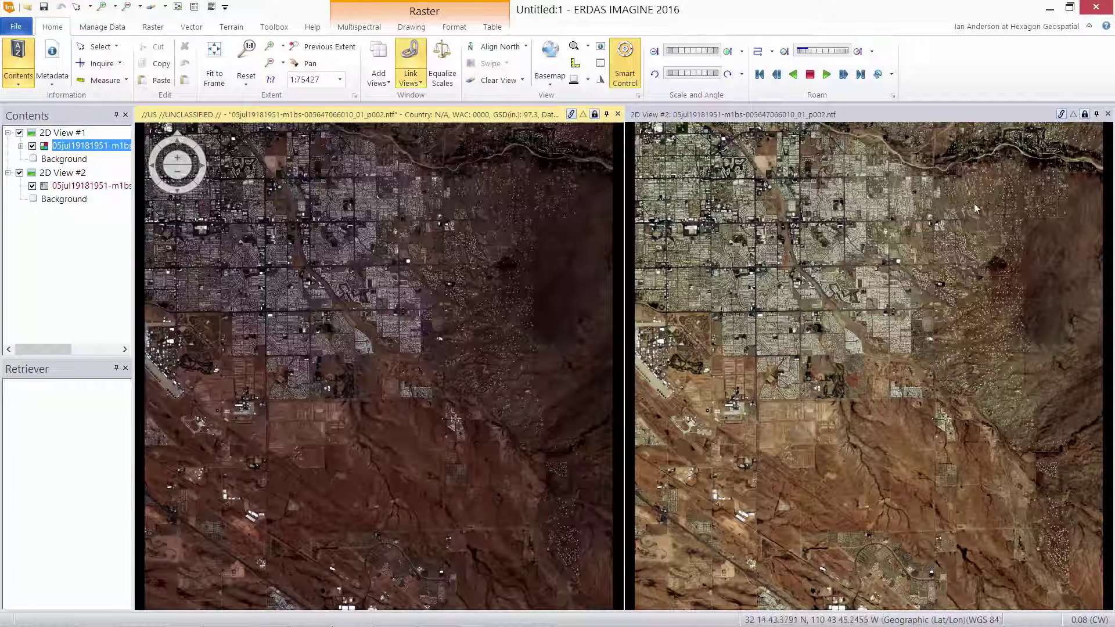
Zoom and pan the linked views to frame the airfield with its parked aircraft.
left_click(681, 369)
scroll(706, 372, "up", 2)
scroll(692, 372, "up", 3)
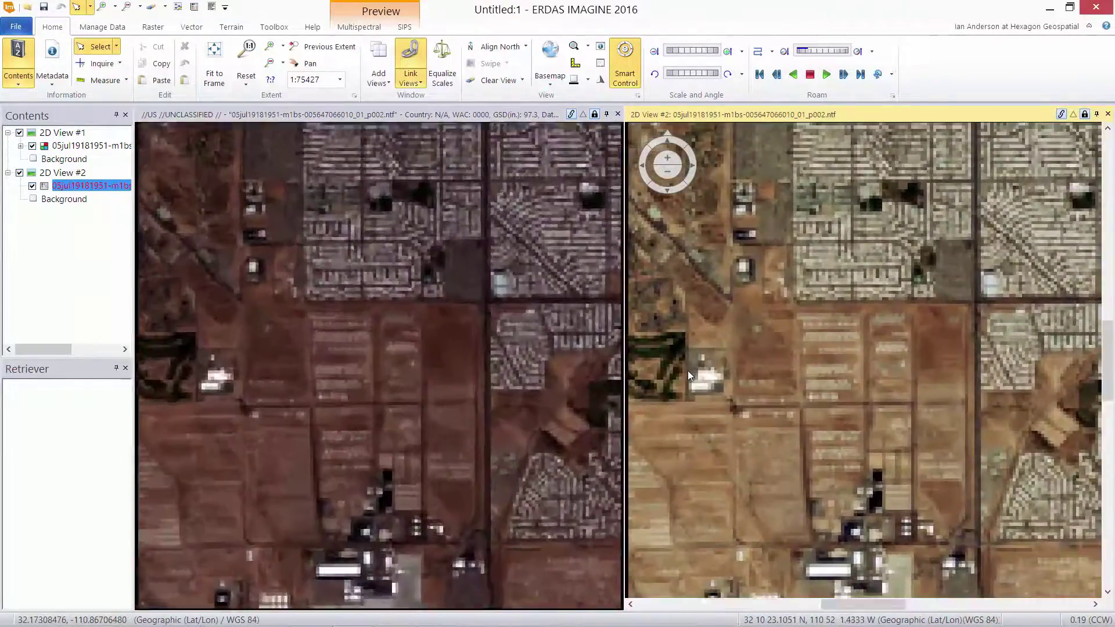
scroll(892, 380, "up", 5)
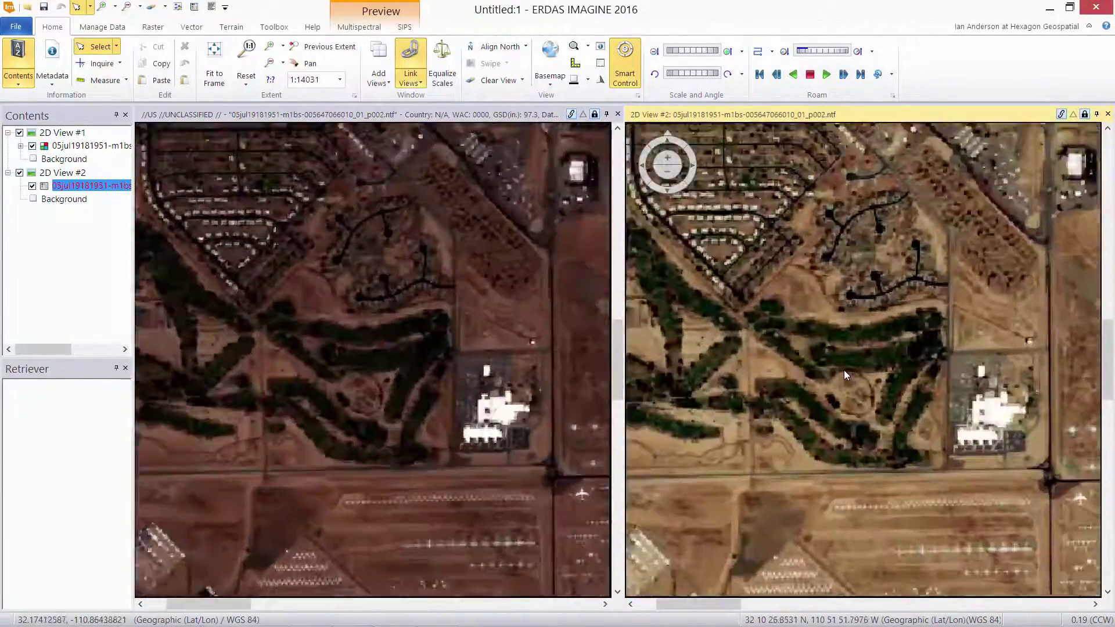
scroll(865, 428, "up", 3)
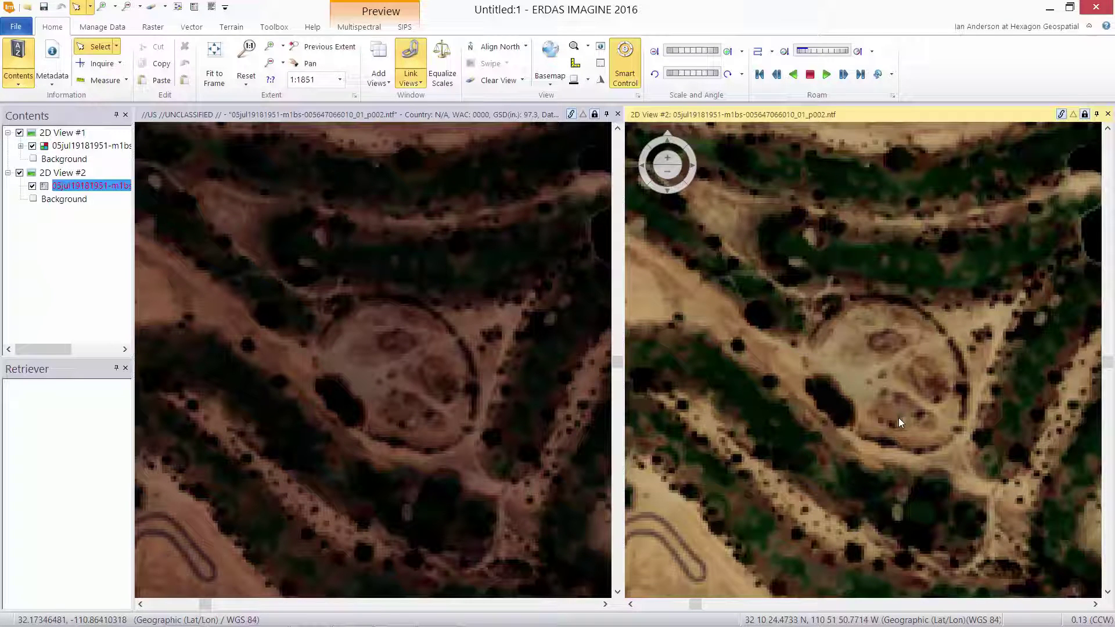
scroll(904, 530, "up", 1)
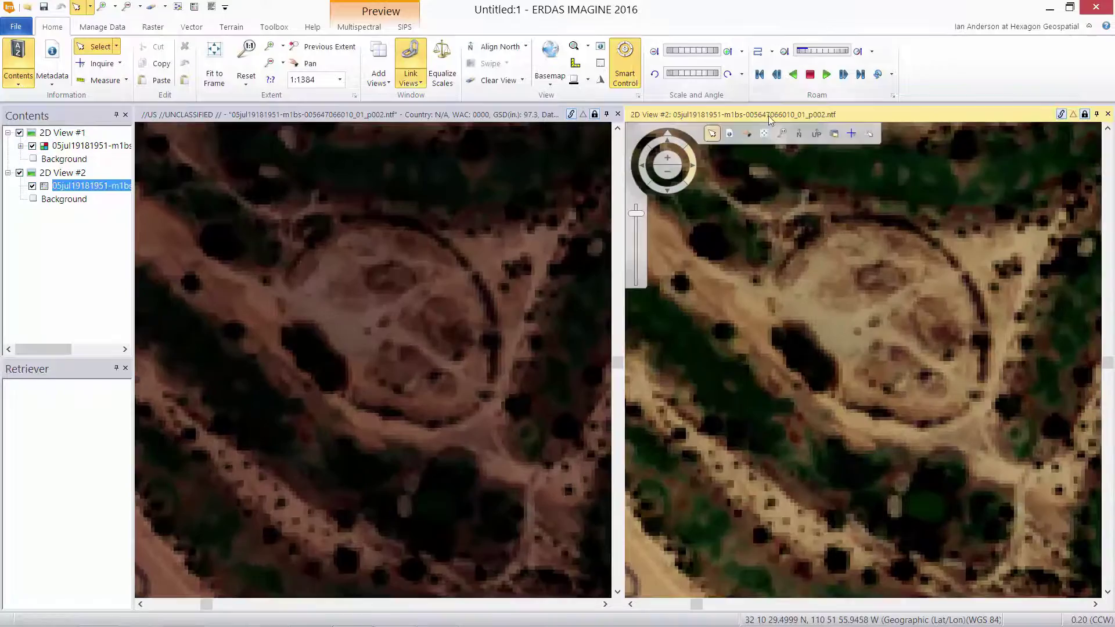
scroll(813, 268, "down", 5)
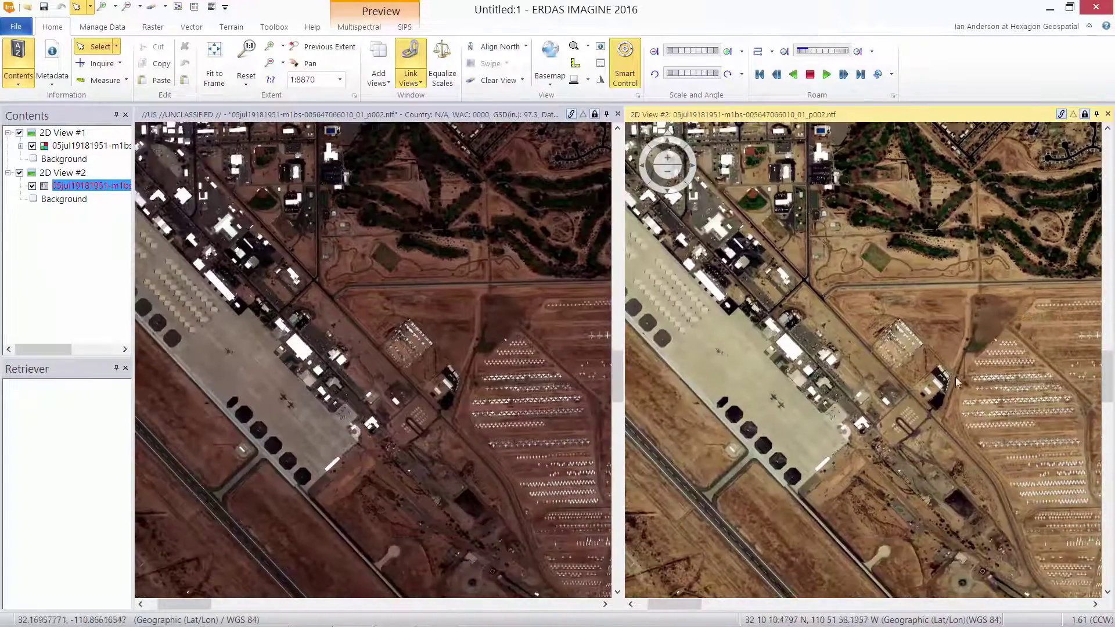
left_click_drag(956, 377, 900, 389)
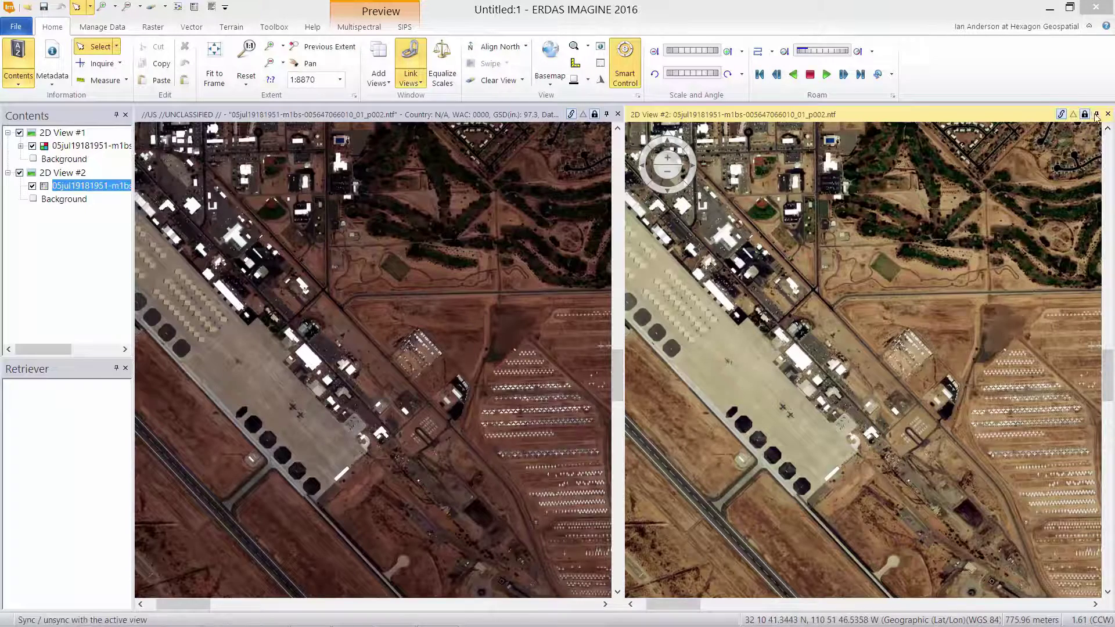
Unlink the two views and remove the image layers from both.
left_click(1062, 116)
key("Delete")
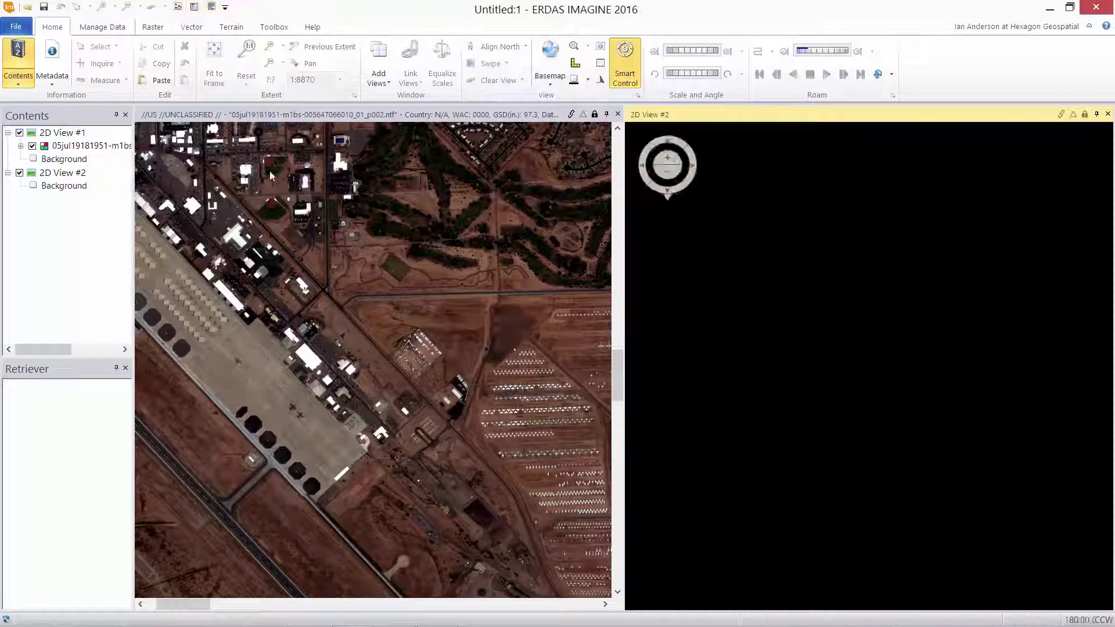
left_click(271, 176)
left_click(151, 7)
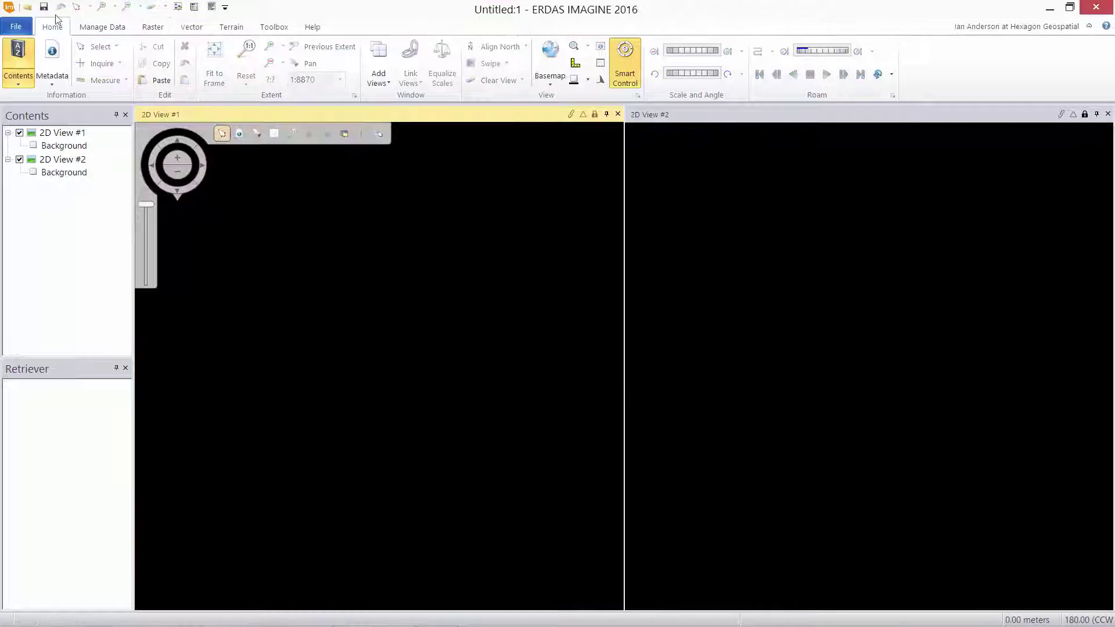
Select the panchromatic P1BS NTF from the _PAN folder and review its Raster Options.
left_click(27, 7)
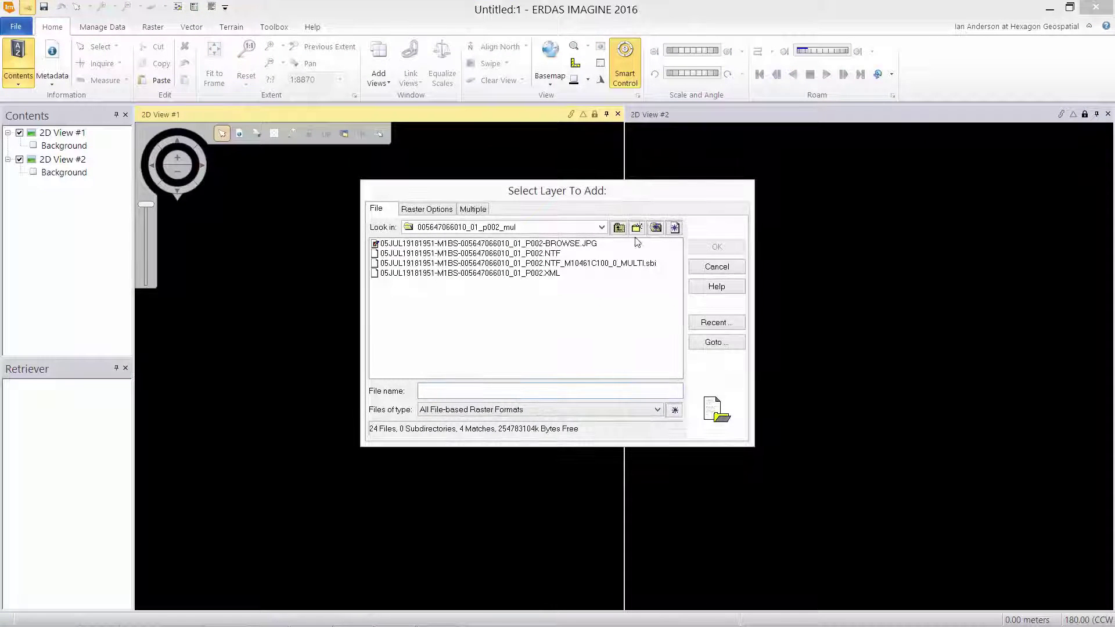
left_click(619, 228)
double_click(457, 255)
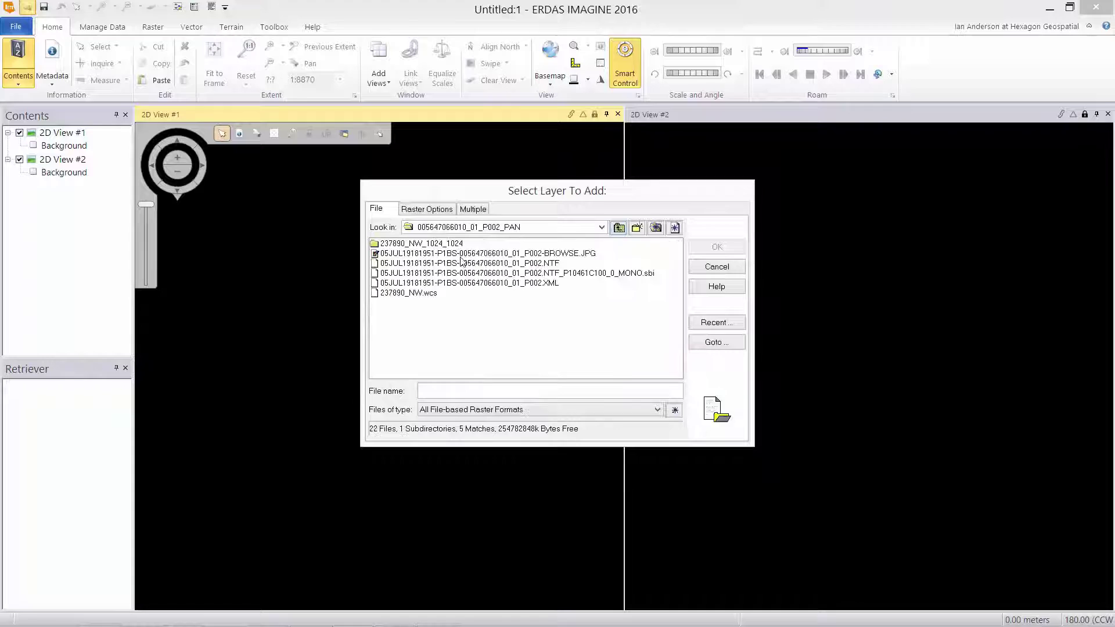
left_click(458, 264)
left_click(437, 211)
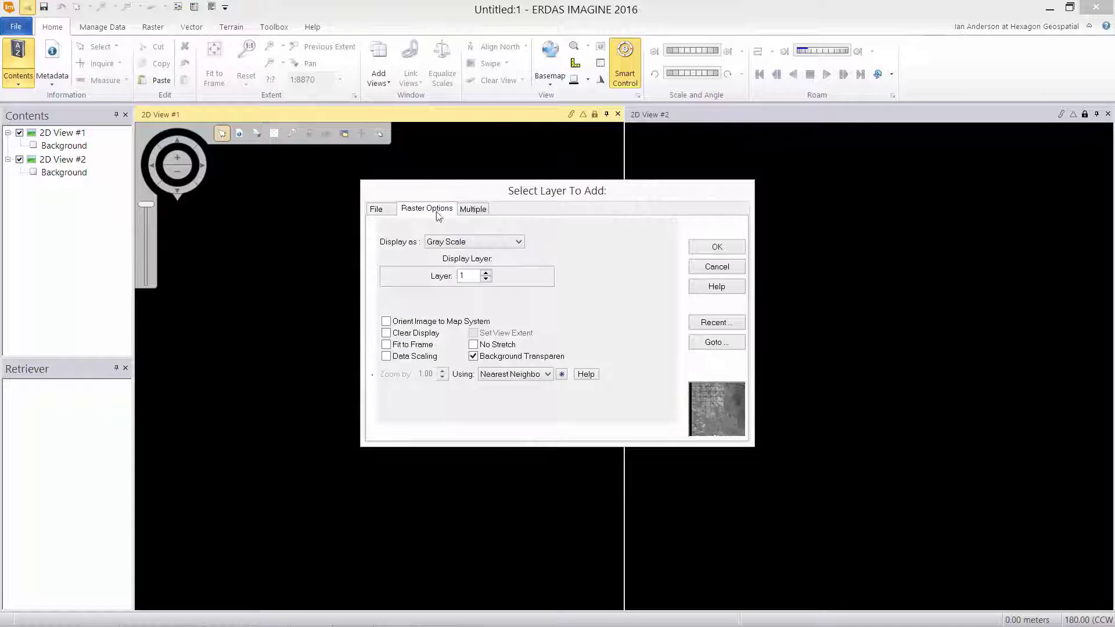
Load the panchromatic image fitted to frame into View #1, and the same recent file into View #2.
left_click(386, 345)
left_click(717, 246)
left_click(793, 326)
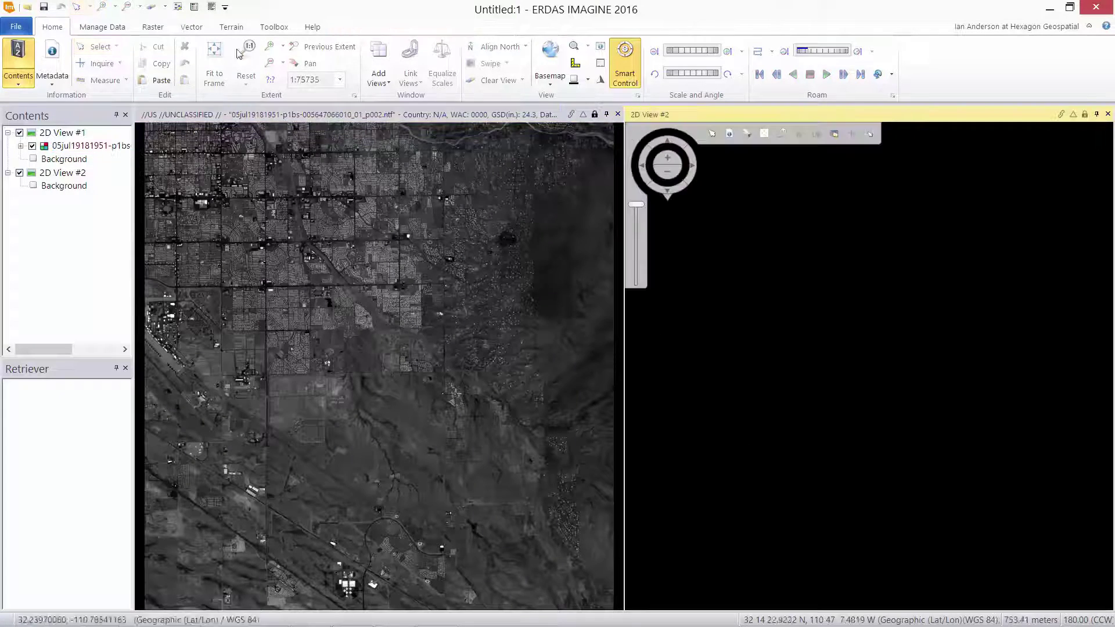
left_click(197, 7)
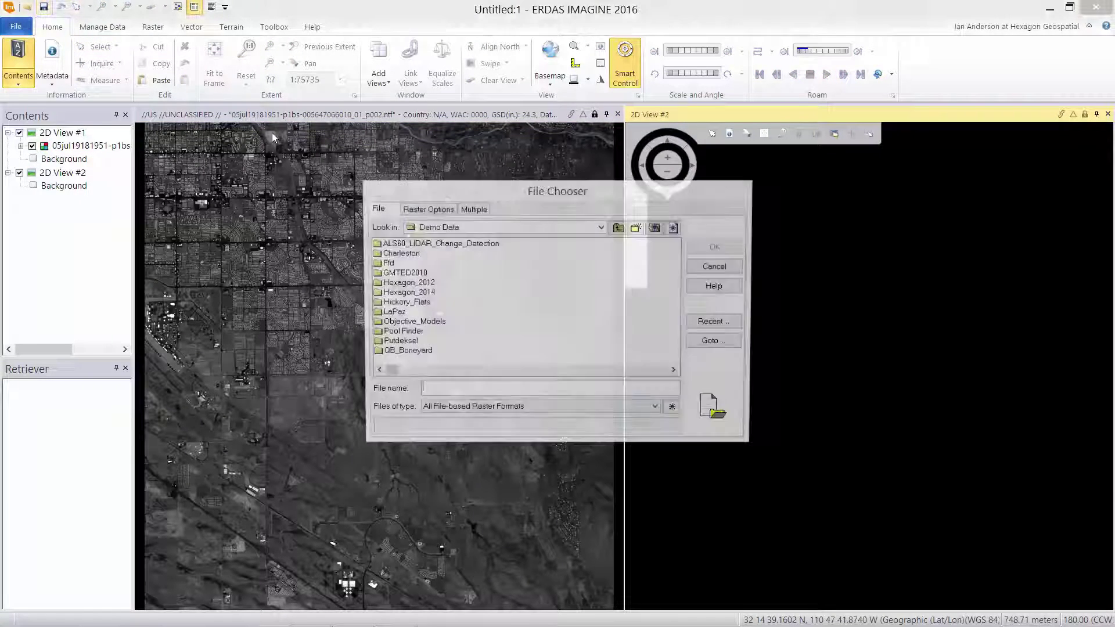
left_click(717, 323)
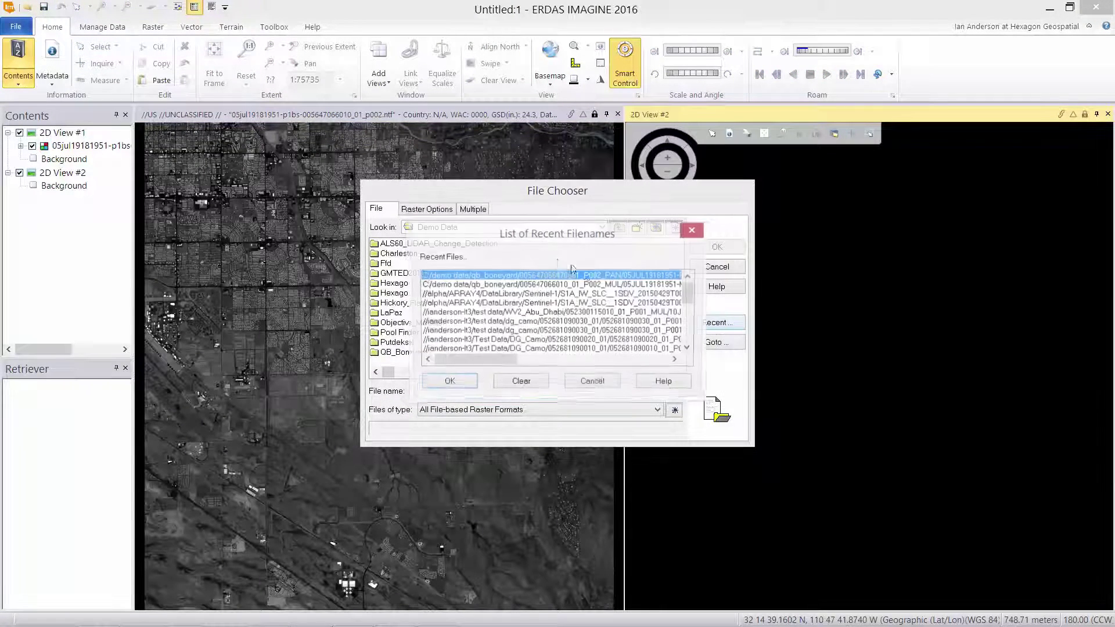
left_click(427, 209)
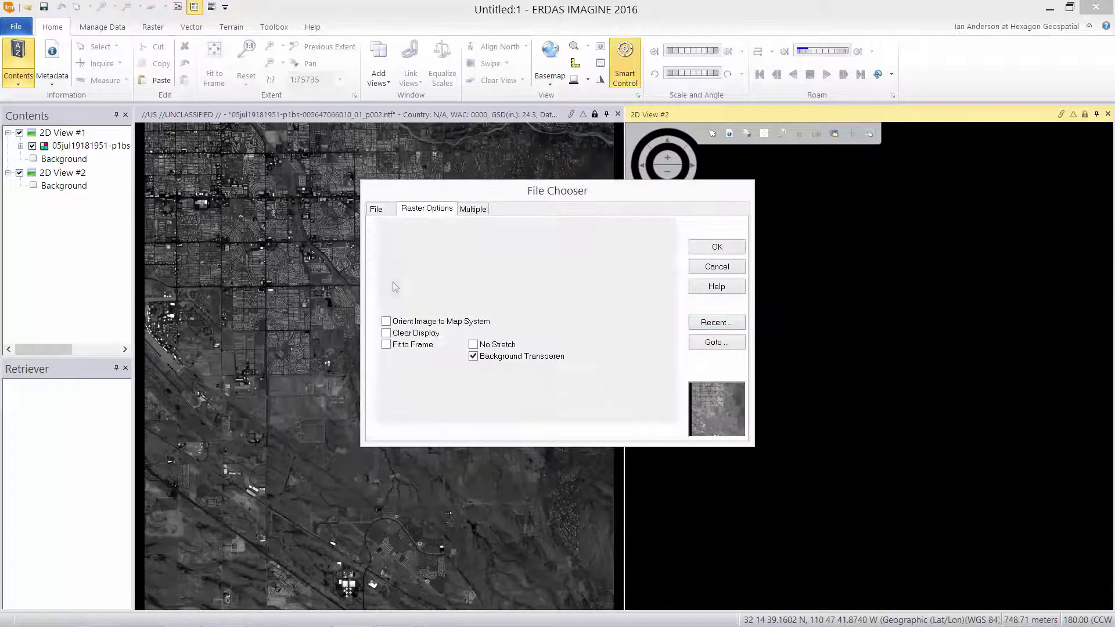
left_click(717, 247)
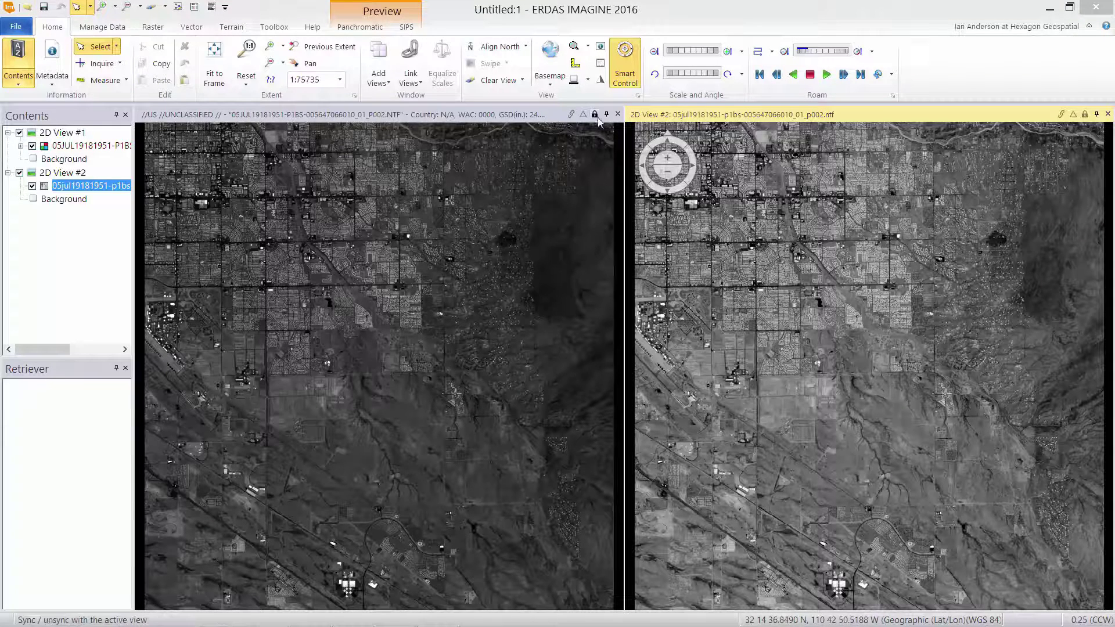
Close 2D View #1 and zoom the panchromatic image into the residential neighbourhood.
left_click(619, 114)
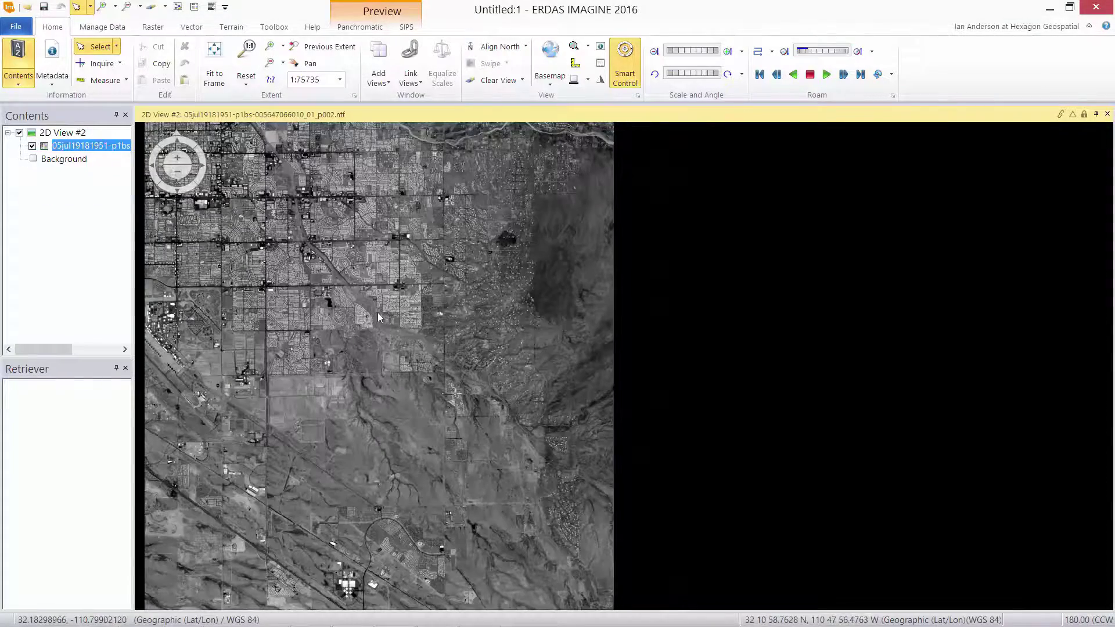
scroll(333, 335, "up", 2)
scroll(387, 378, "up", 4)
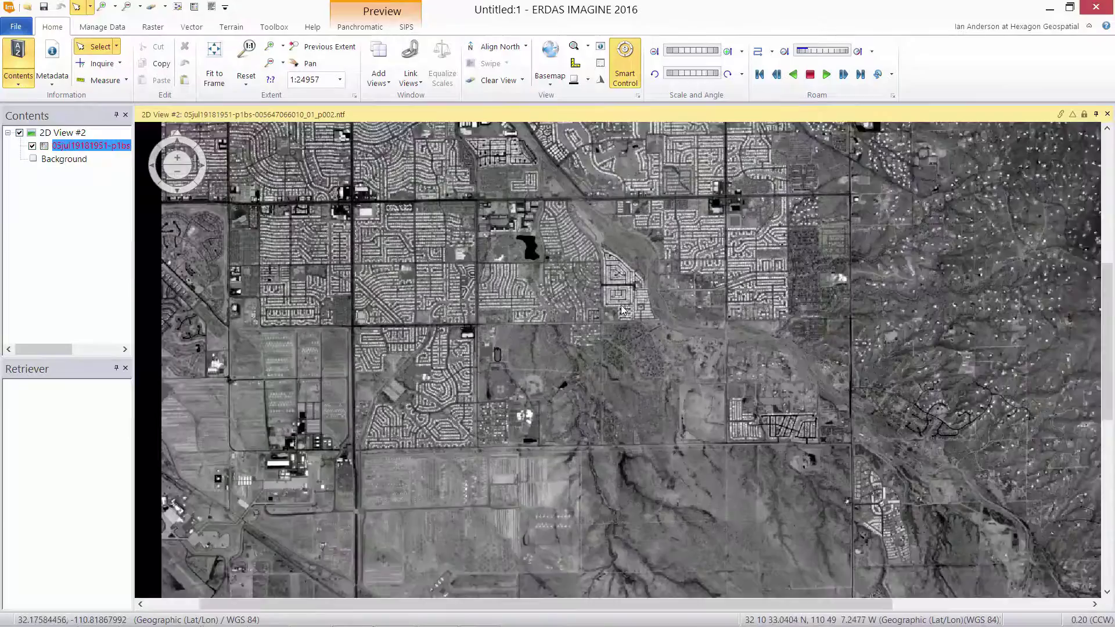
scroll(418, 376, "up", 3)
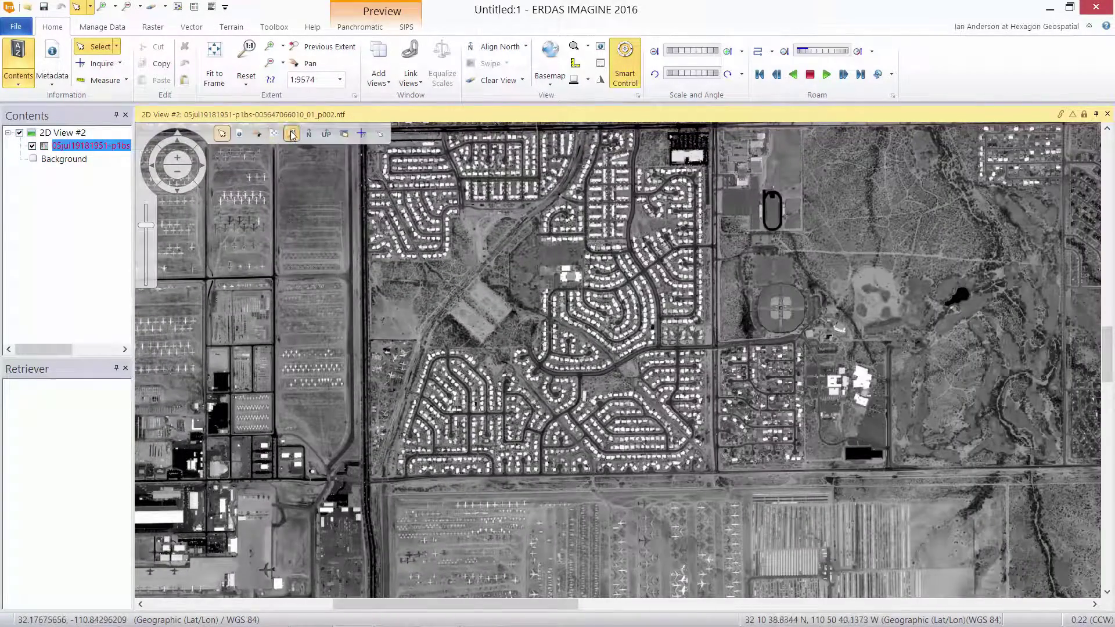
scroll(419, 381, "up", 4)
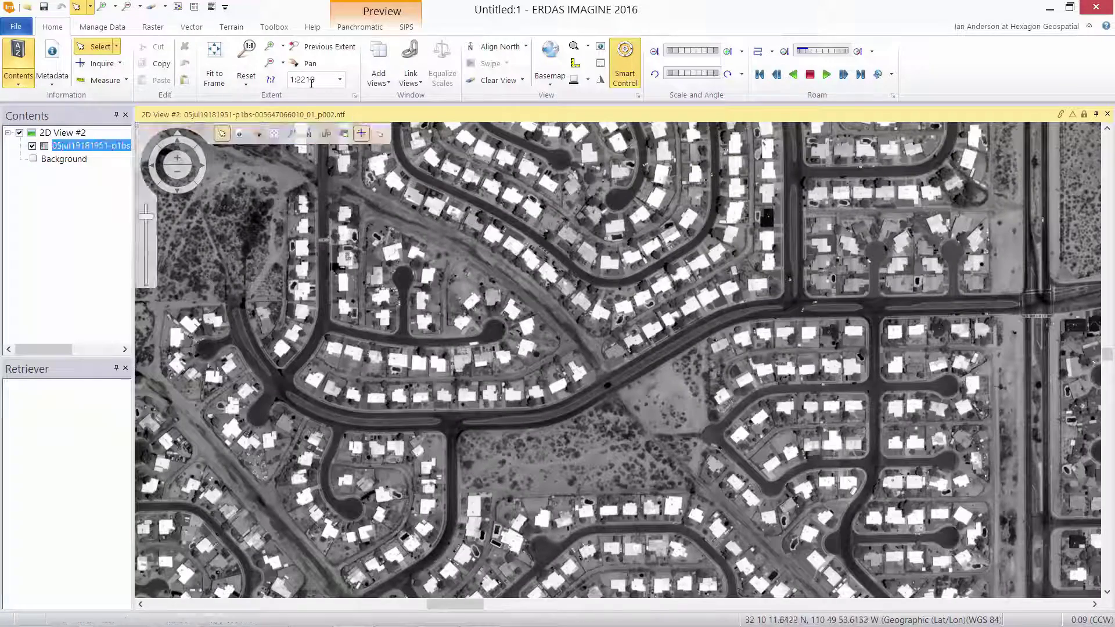
left_click(105, 64)
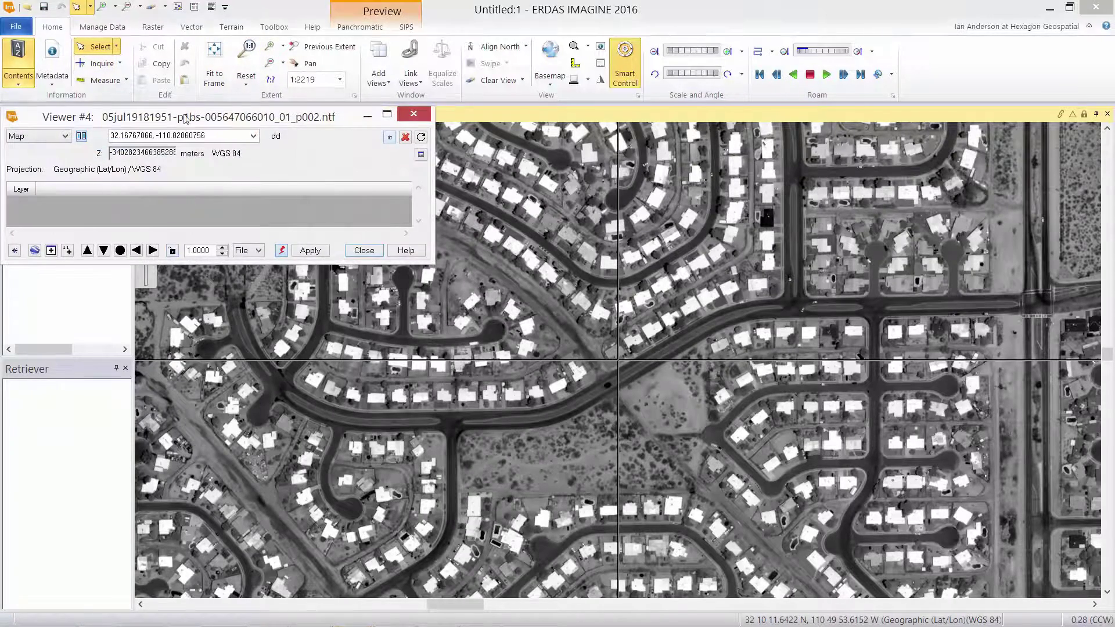
left_click_drag(198, 115, 802, 159)
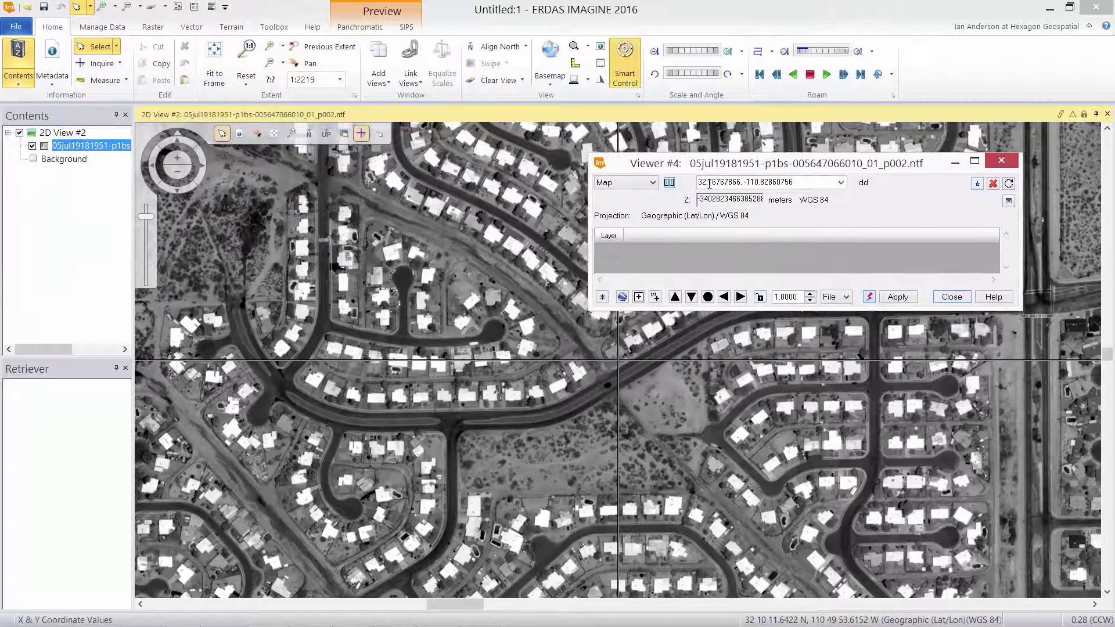
left_click(653, 183)
left_click(629, 242)
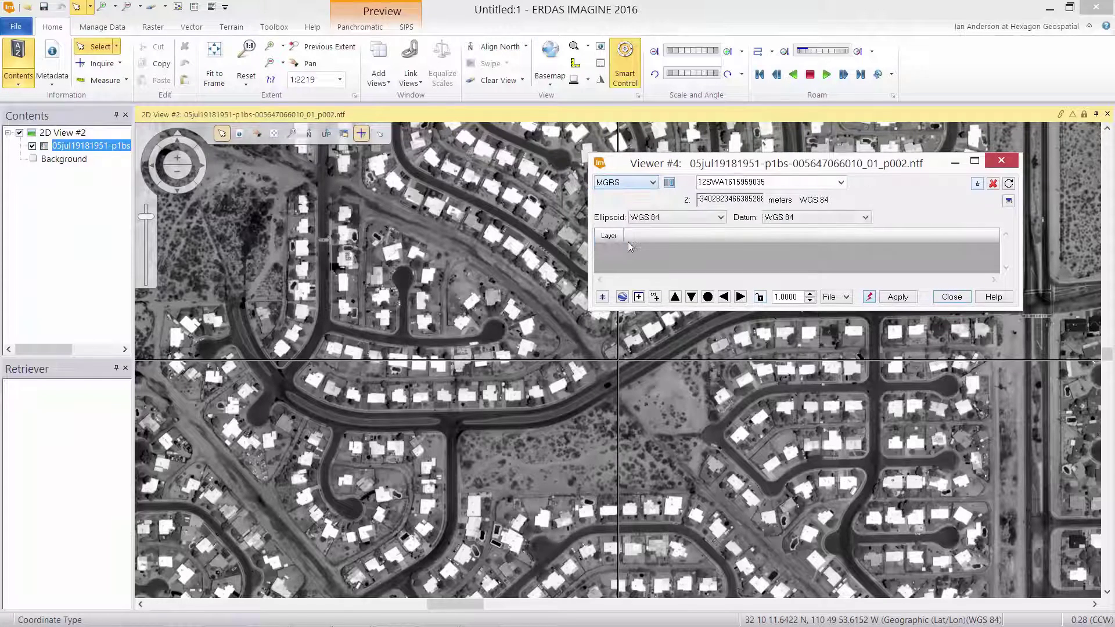
double_click(781, 182)
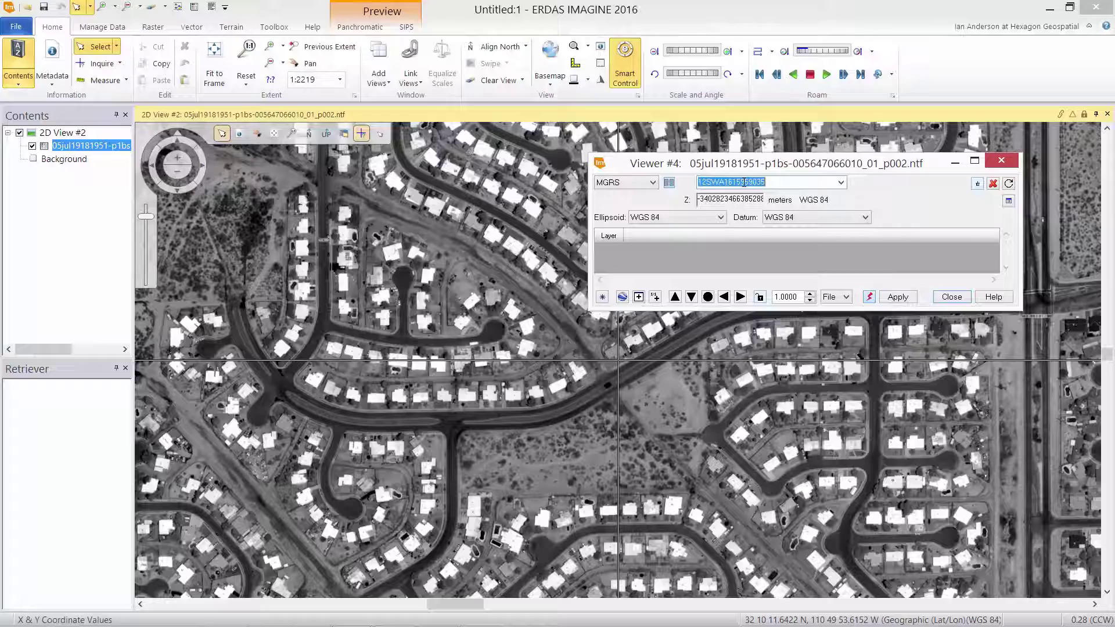
key("ctrl+v")
left_click(915, 298)
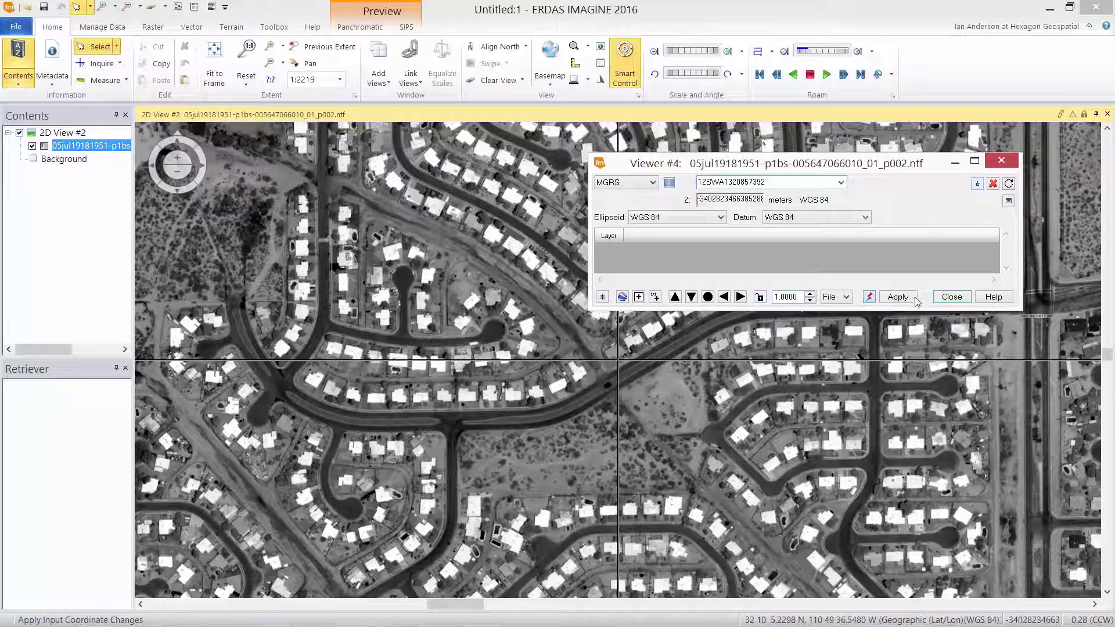
left_click(907, 298)
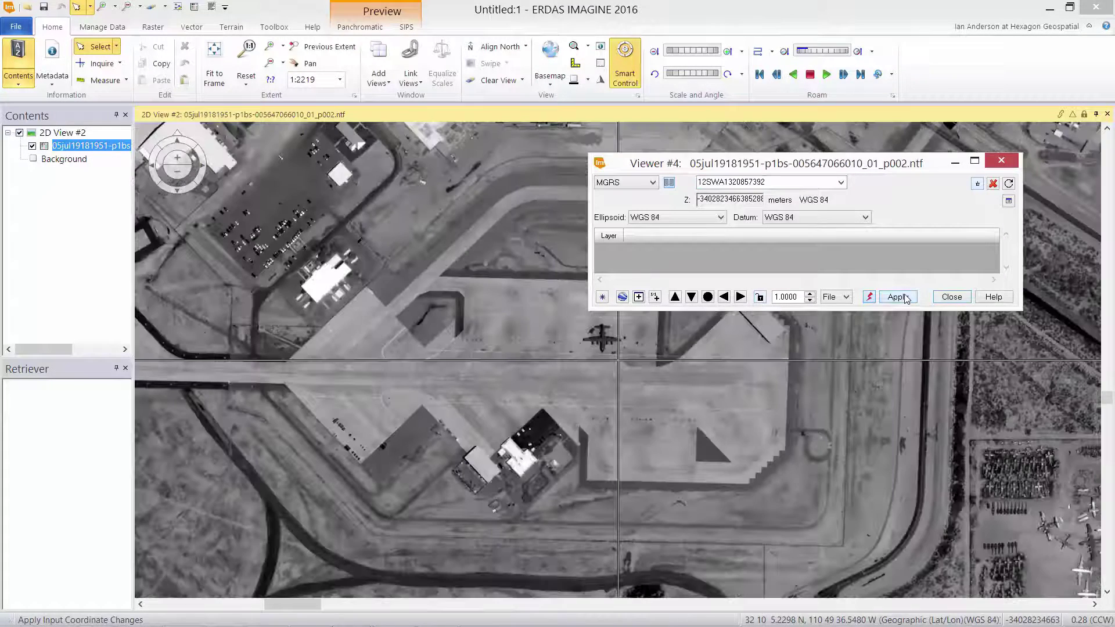
left_click(952, 297)
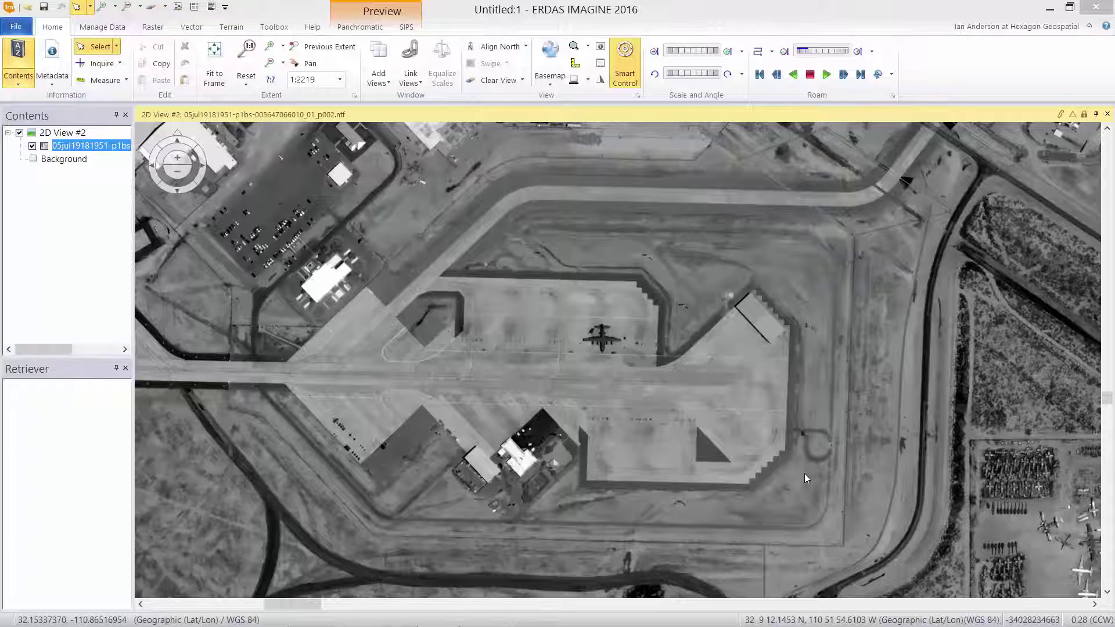
Zoom in 2x and pan to bring the parked plane to the view centre.
left_click(115, 7)
left_click(127, 28)
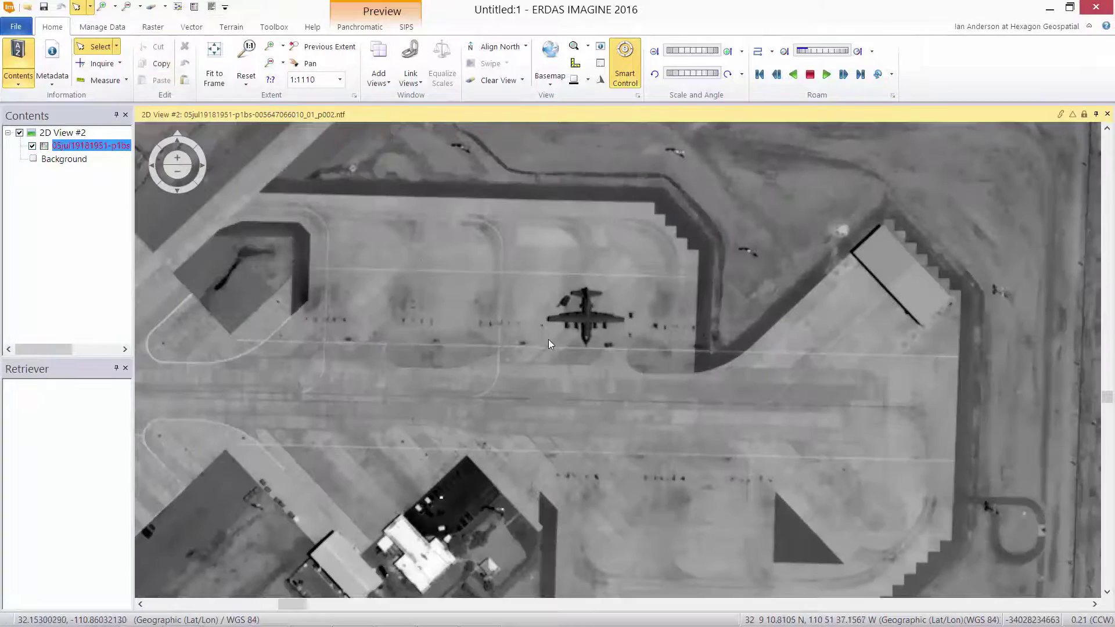
left_click_drag(548, 339, 559, 376)
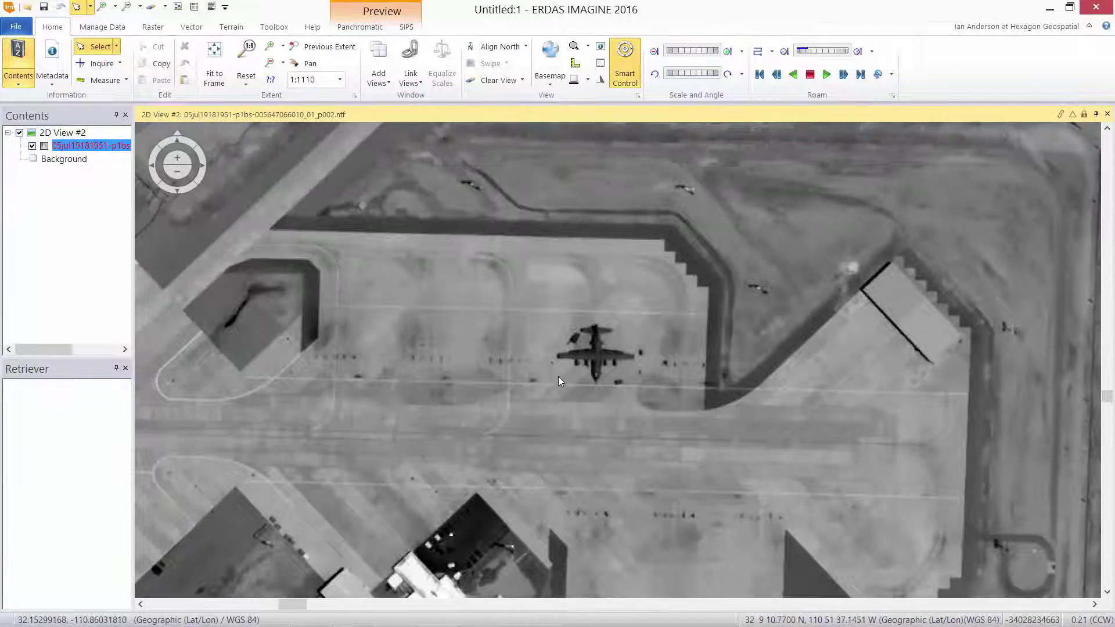
Change the Panchromatic tab's resampling method from Nearest Neighbor to LaGrange.
left_click(357, 27)
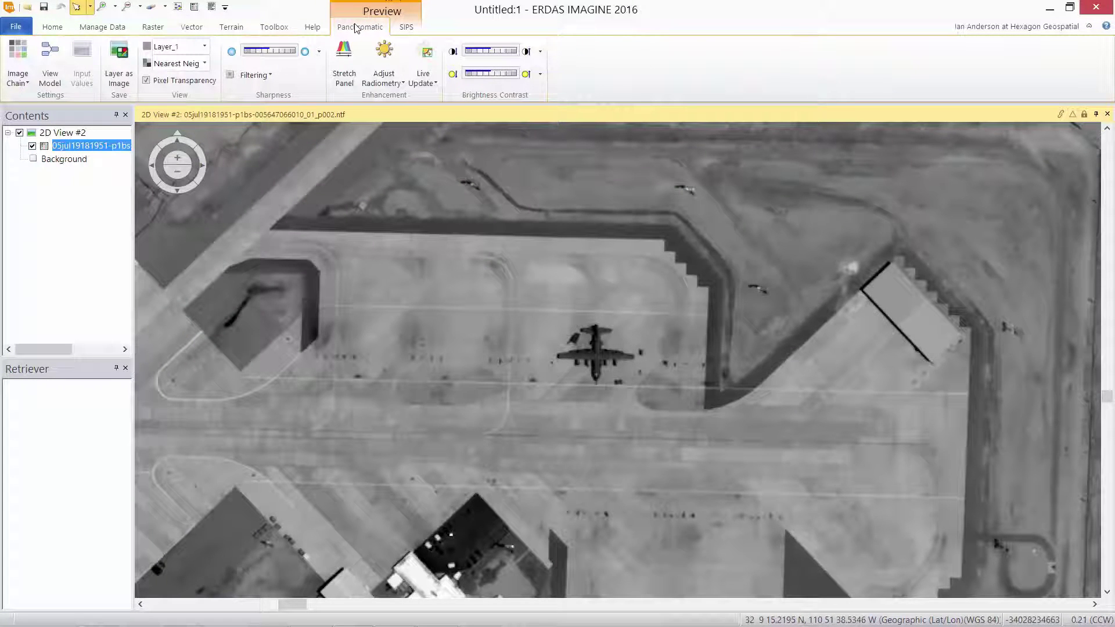
left_click(205, 63)
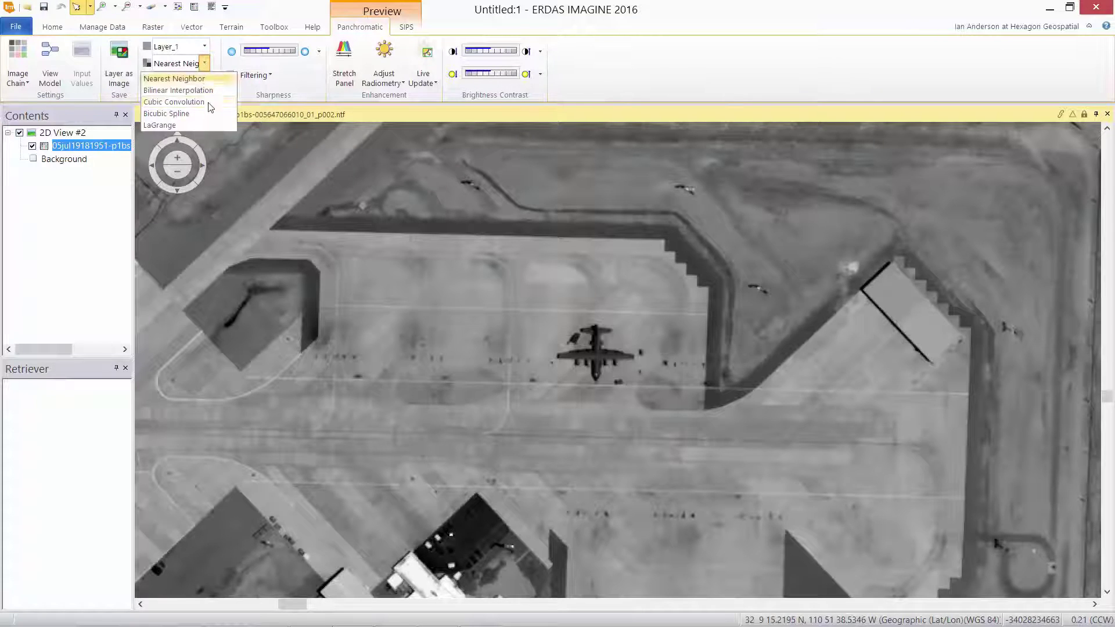
left_click(184, 124)
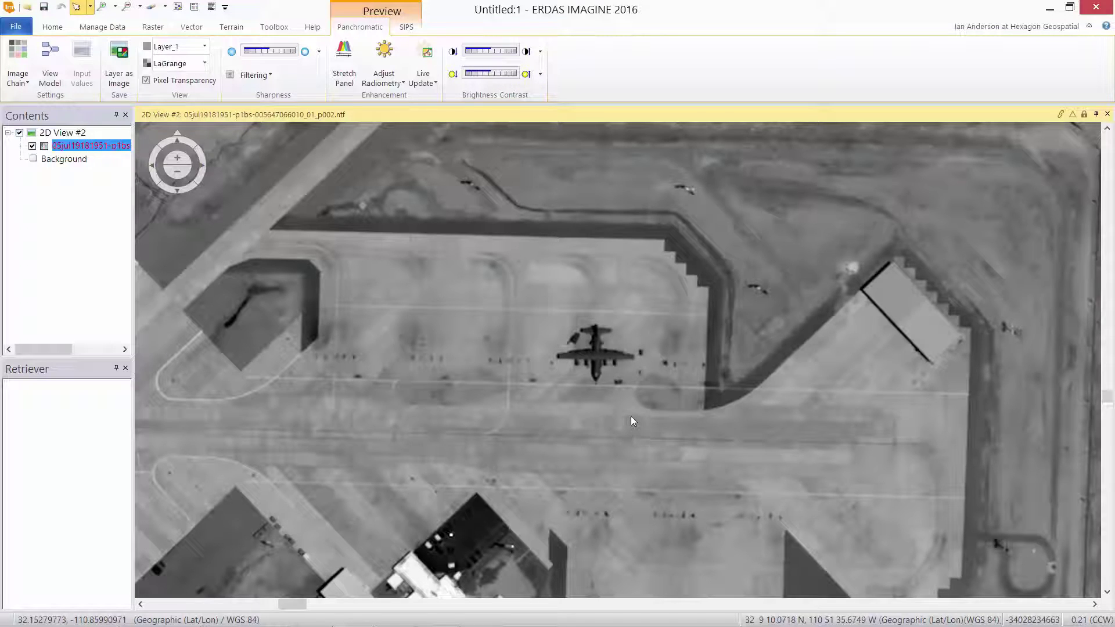
Set the SIPS Sharpness slider to 33.
left_click(406, 27)
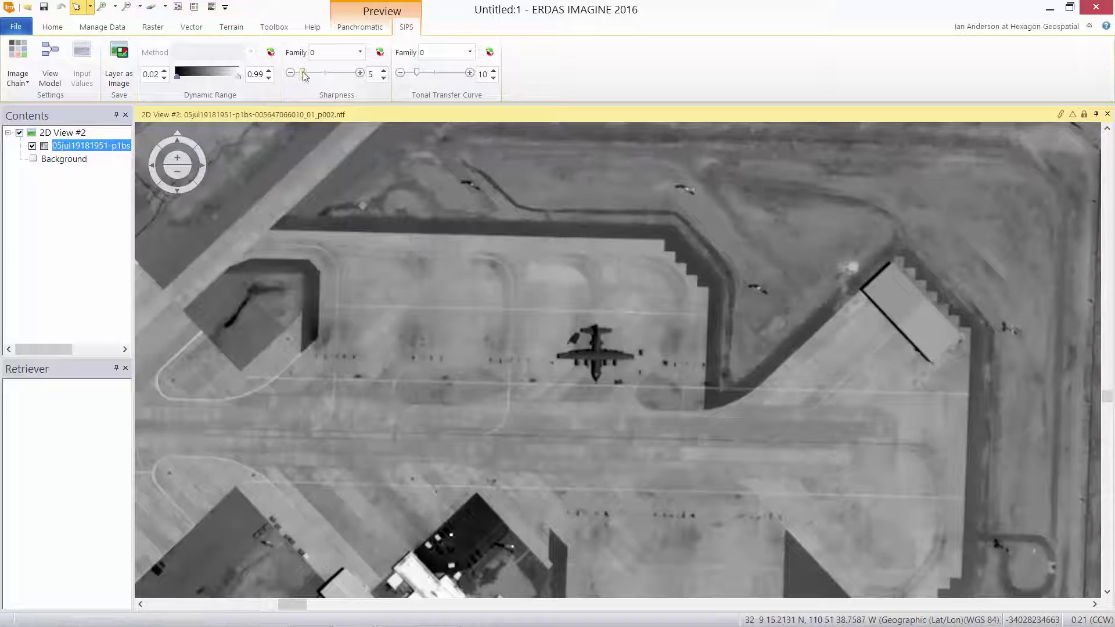
left_click_drag(301, 73, 346, 75)
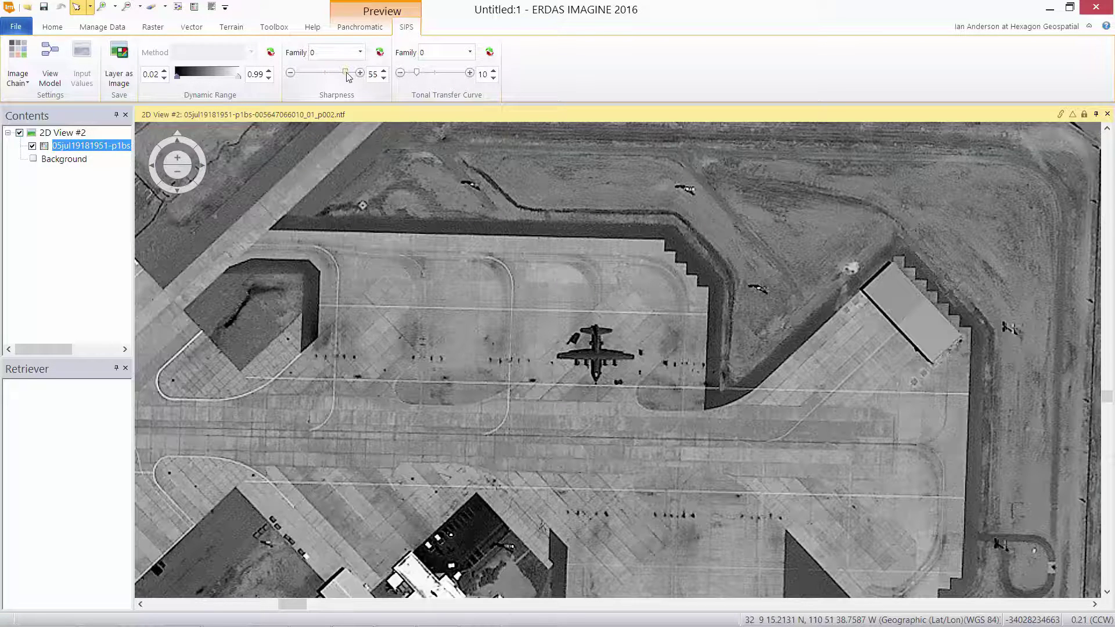
left_click_drag(347, 75, 328, 74)
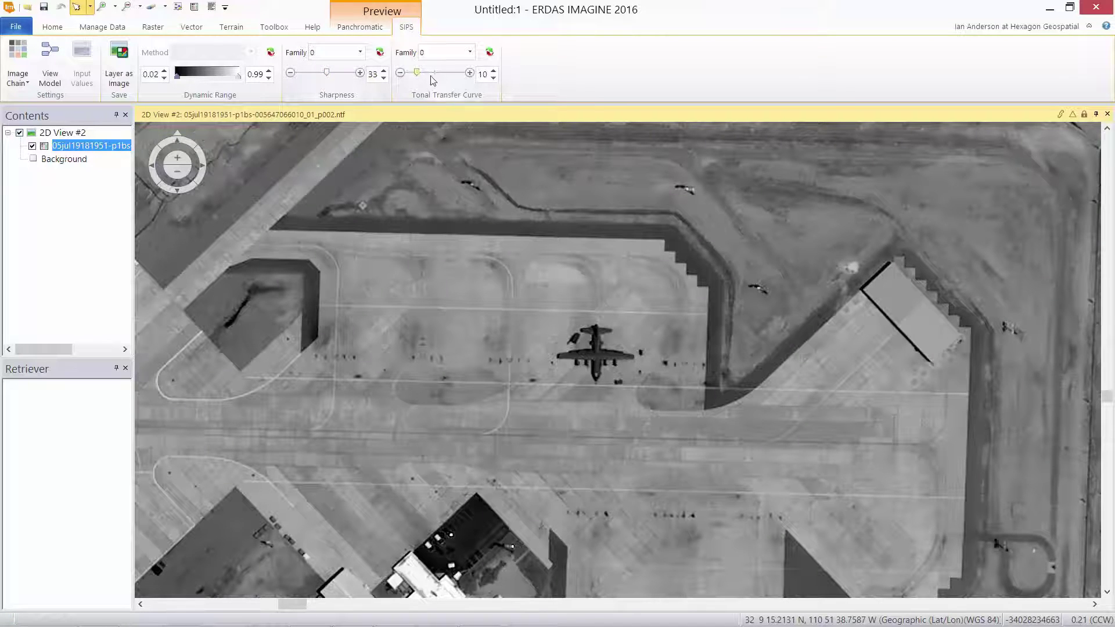
Switch the tonal transfer curve to Family 1 at strength 10, recentring the plane.
left_click_drag(418, 75, 426, 74)
left_click(469, 52)
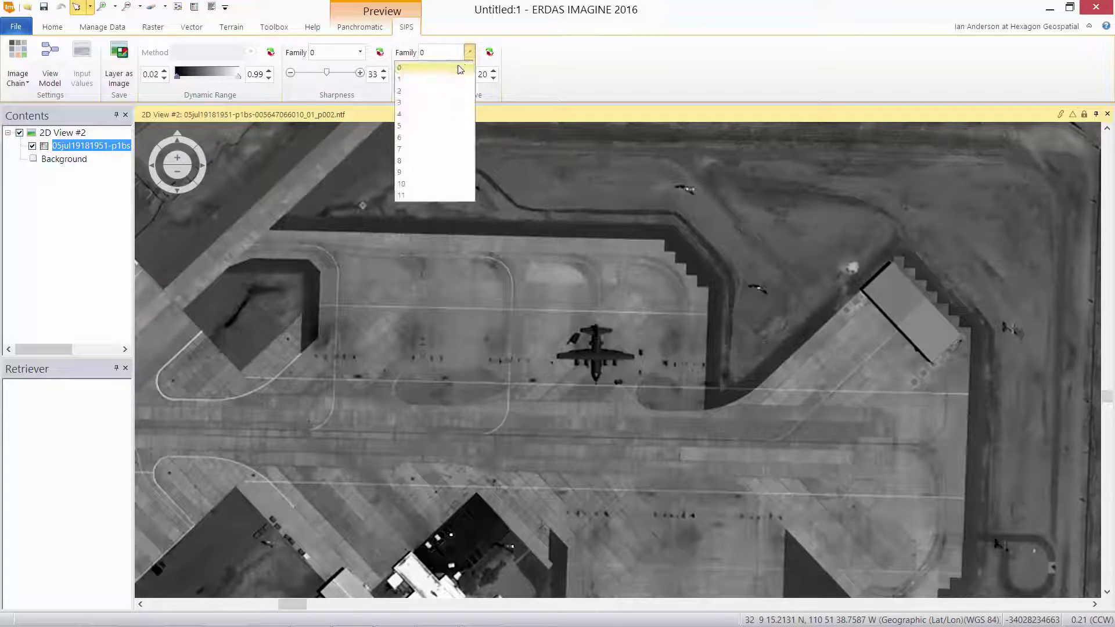
left_click(453, 82)
left_click_drag(427, 75, 416, 74)
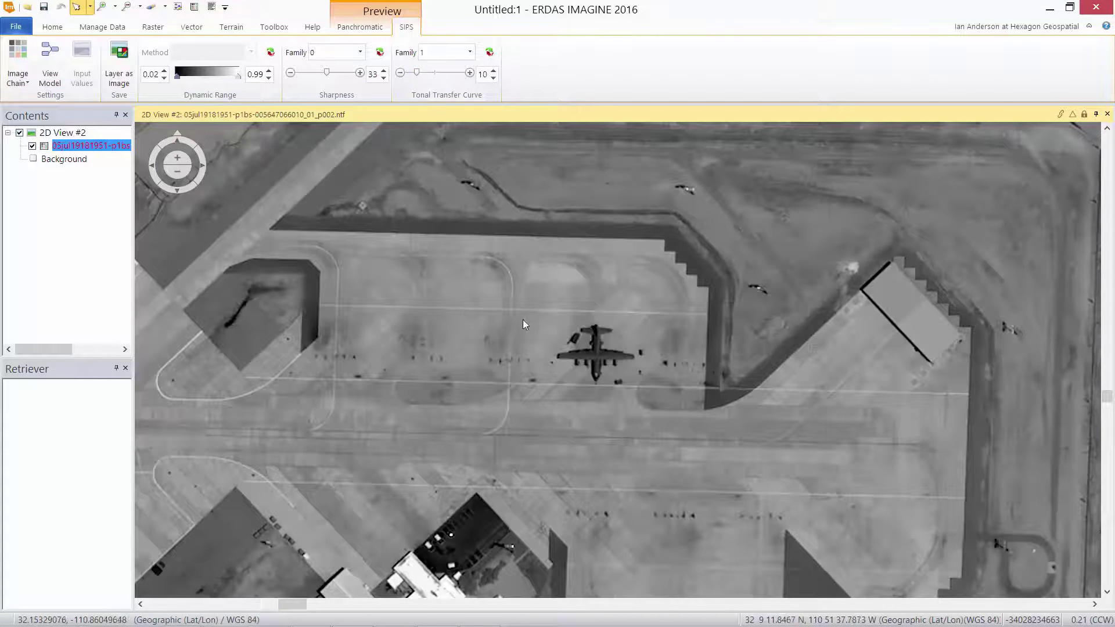
left_click_drag(521, 322, 482, 385)
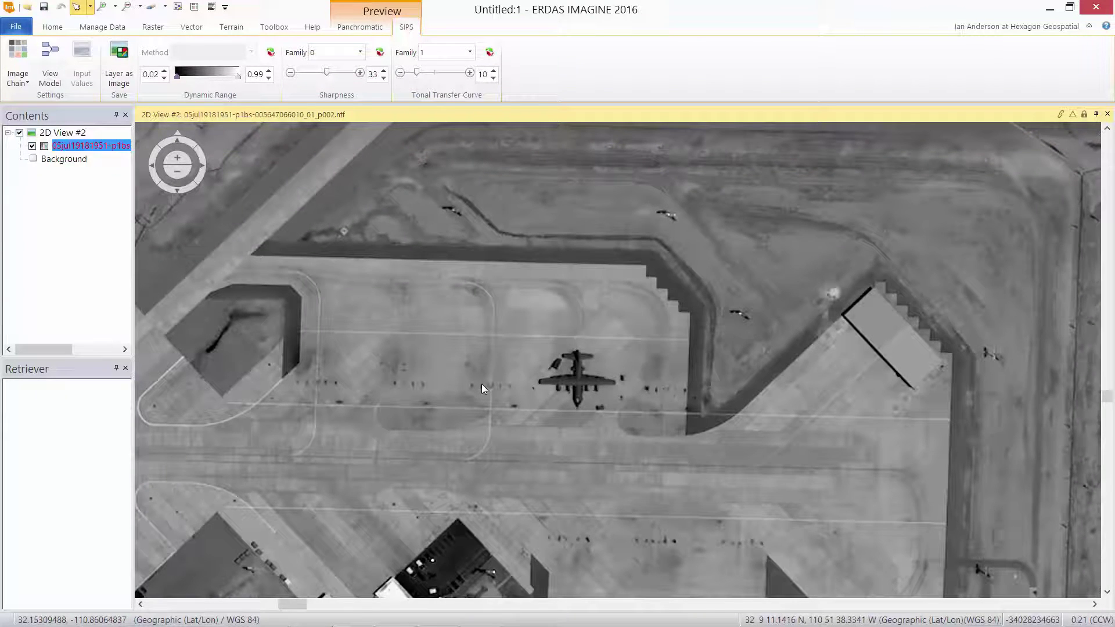